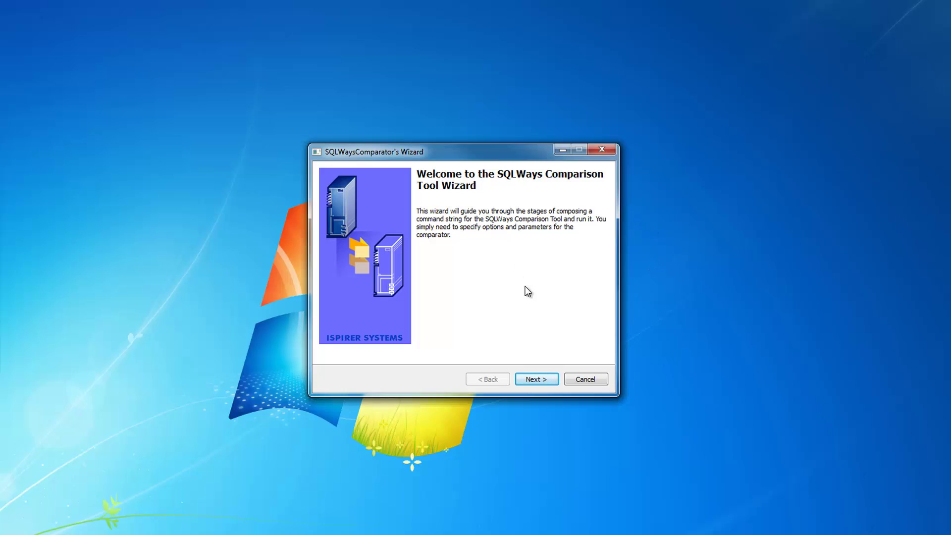
Accept ODBC data source DB2OS390_TEST as the source and NB001XE as the target, keeping their filled-in credentials.
{"action": "left_click", "coordinate": [542, 381]}
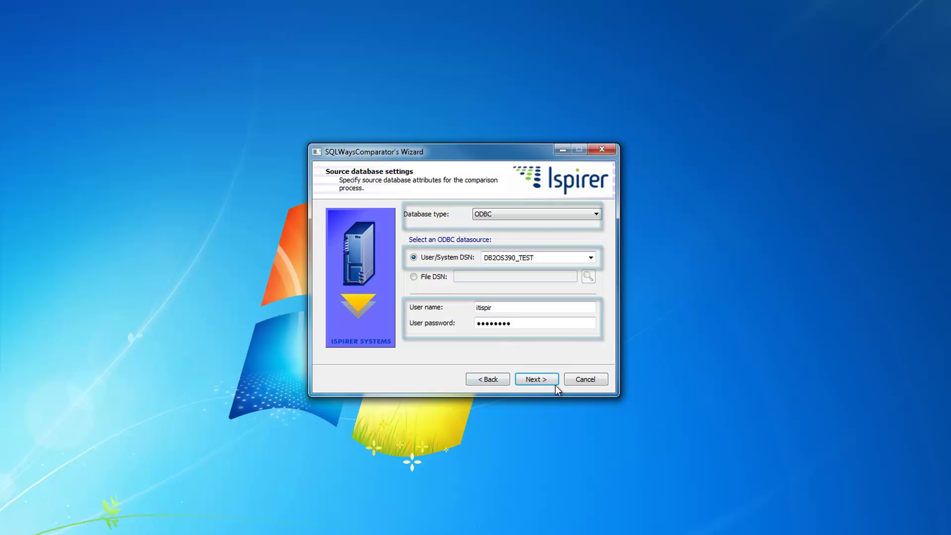
{"action": "left_click", "coordinate": [540, 380]}
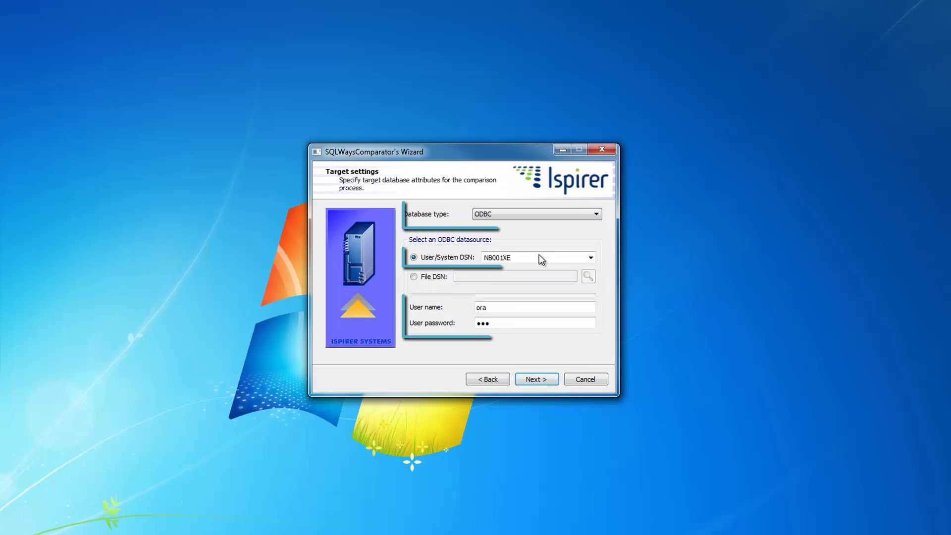
{"action": "left_click", "coordinate": [538, 381]}
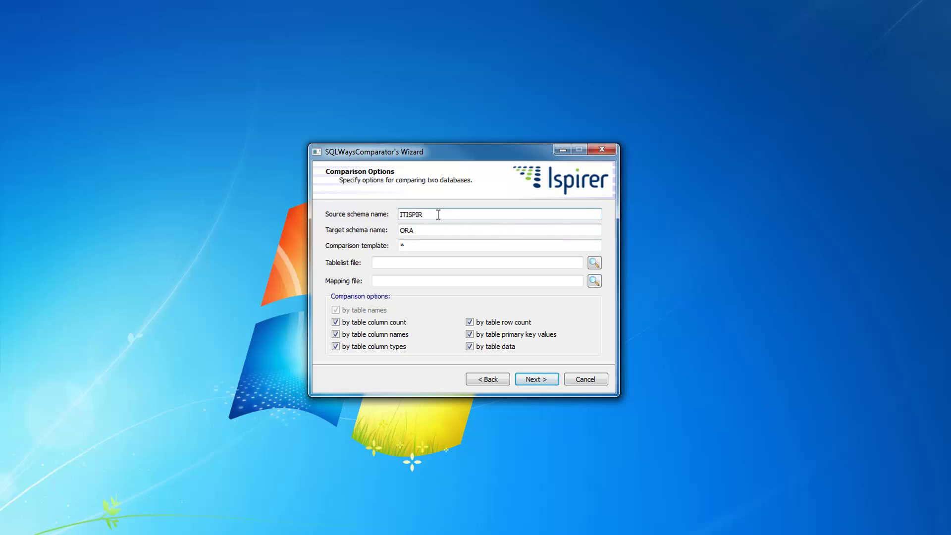
Review the source and target schema names, the comparison template, and the table list and mapping file settings.
{"action": "left_click_drag", "start_coordinate": [438, 214], "coordinate": [367, 218]}
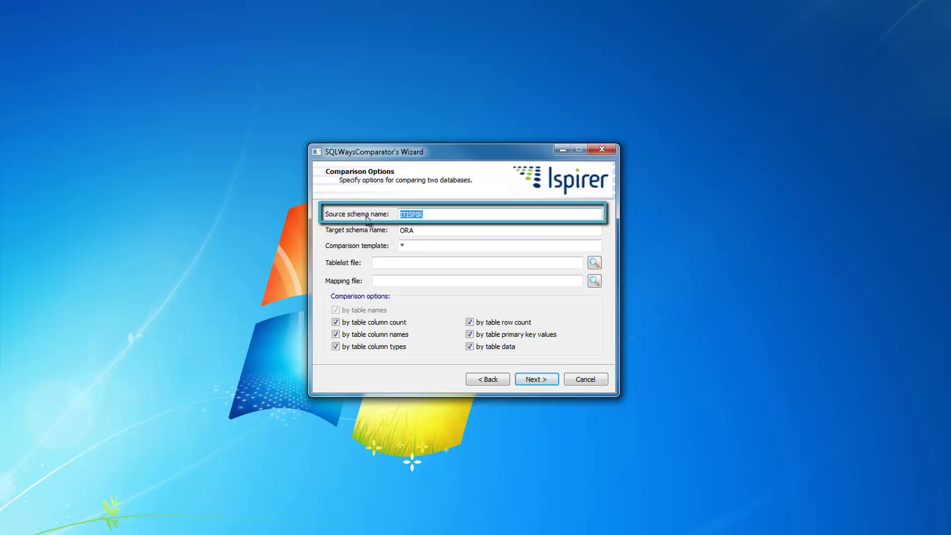
{"action": "left_click", "coordinate": [430, 215]}
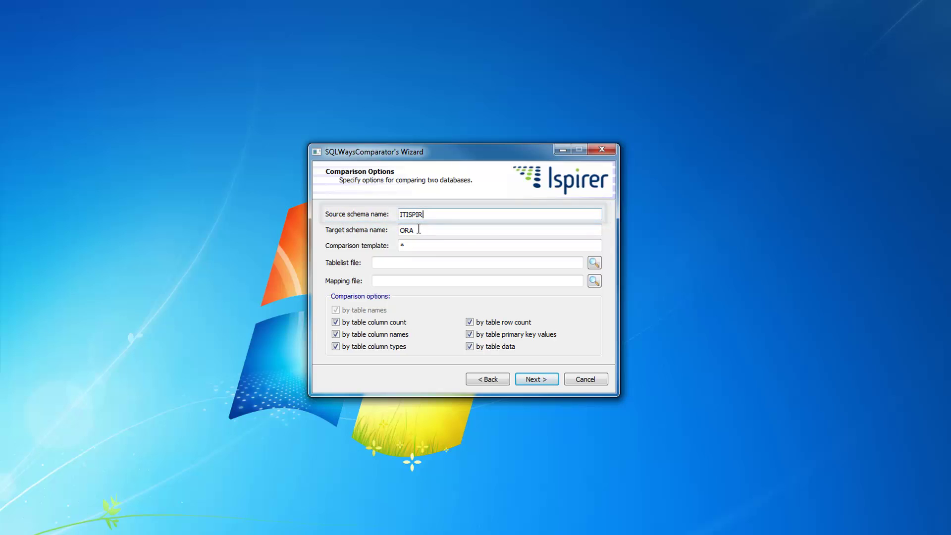
{"action": "left_click_drag", "start_coordinate": [421, 230], "coordinate": [383, 230]}
{"action": "left_click", "coordinate": [419, 231]}
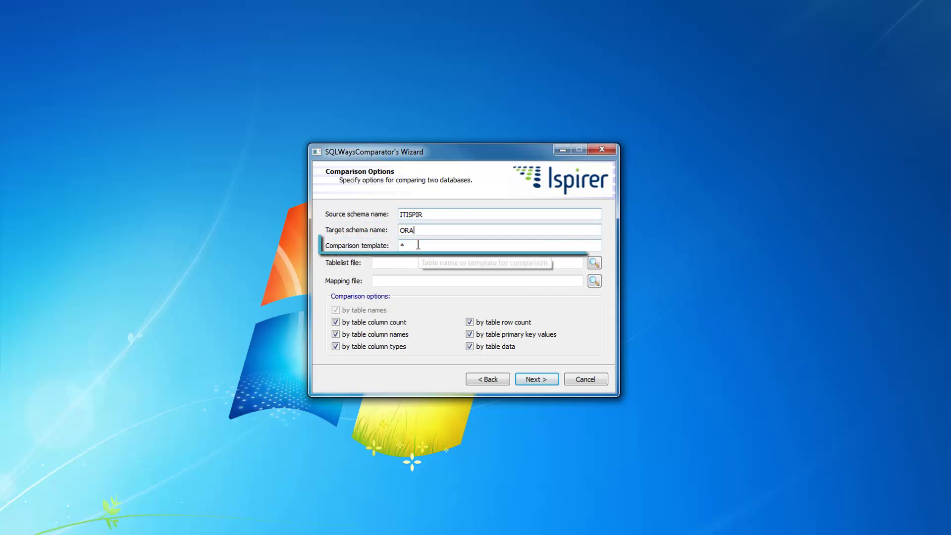
{"action": "left_click", "coordinate": [423, 246]}
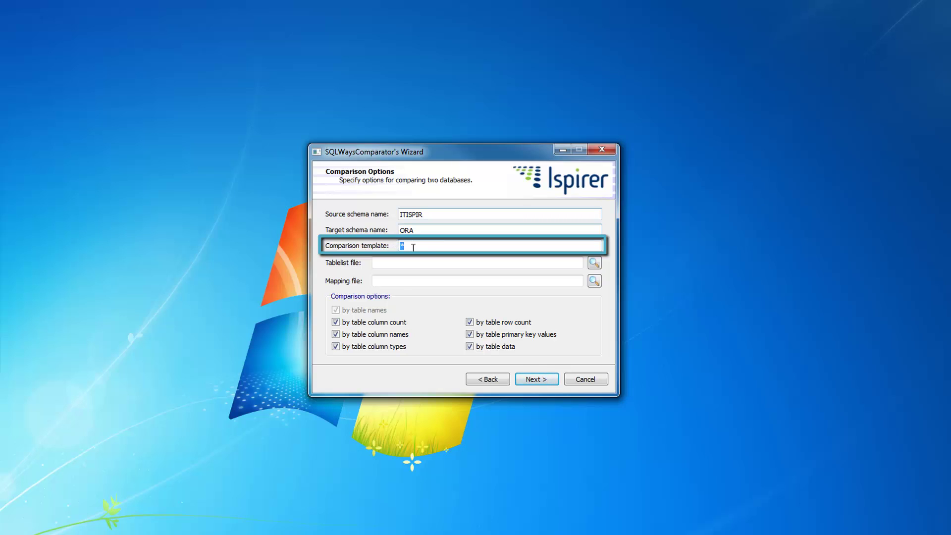
{"action": "left_click", "coordinate": [410, 245]}
{"action": "left_click", "coordinate": [393, 263]}
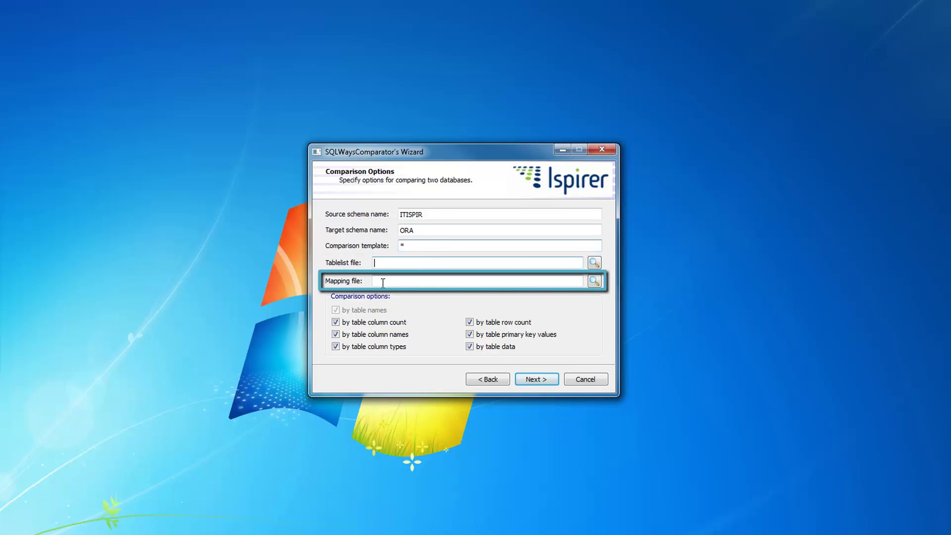
{"action": "left_click", "coordinate": [383, 282]}
{"action": "left_click", "coordinate": [383, 282]}
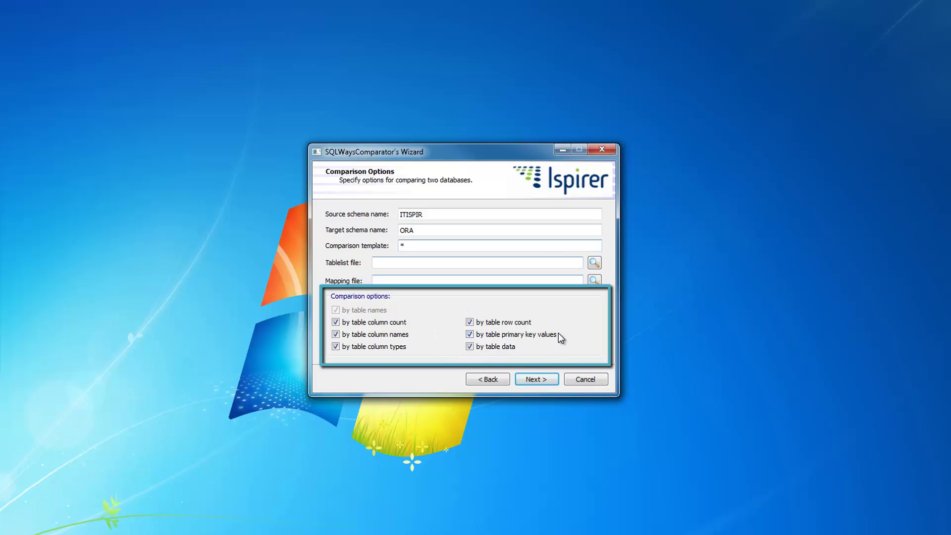
Keep all comparison options enabled, including the table row count, and proceed to the export options.
{"action": "left_click", "coordinate": [470, 322]}
{"action": "left_click", "coordinate": [469, 322]}
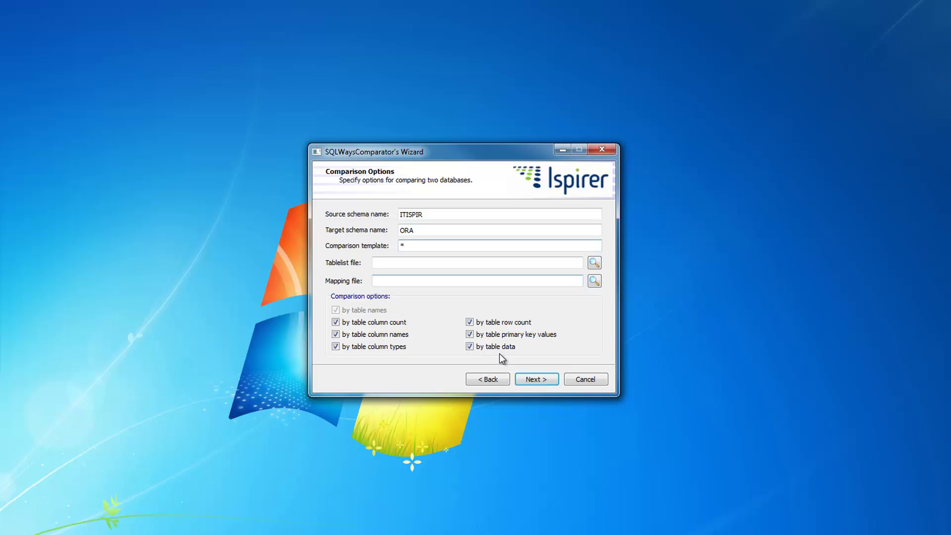
{"action": "left_click", "coordinate": [533, 383]}
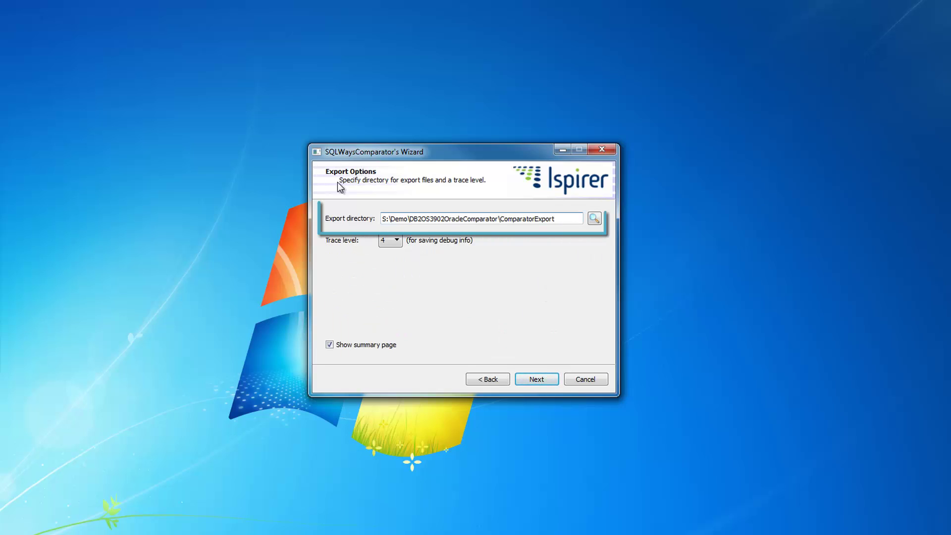
Keep the ComparatorExport directory, trace level 4 and the summary page enabled, and proceed to the review of the selections.
{"action": "left_click_drag", "start_coordinate": [575, 218], "coordinate": [378, 221]}
{"action": "left_click", "coordinate": [562, 221]}
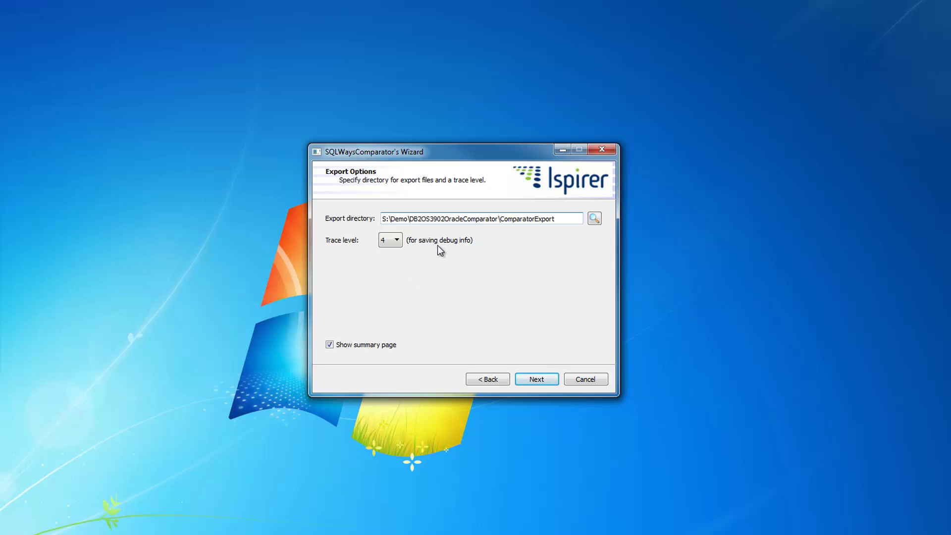
{"action": "left_click", "coordinate": [397, 240]}
{"action": "left_click", "coordinate": [487, 281]}
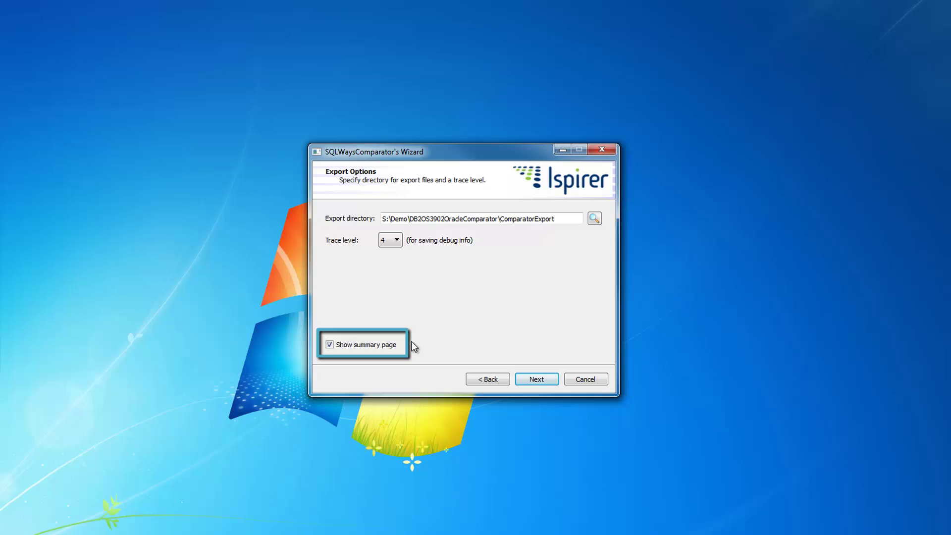
{"action": "left_click", "coordinate": [330, 344]}
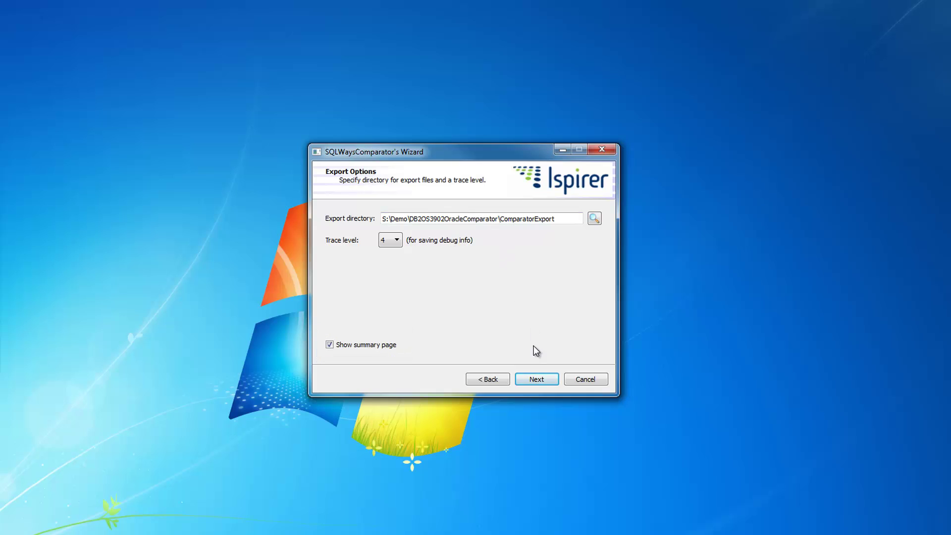
{"action": "left_click", "coordinate": [533, 382]}
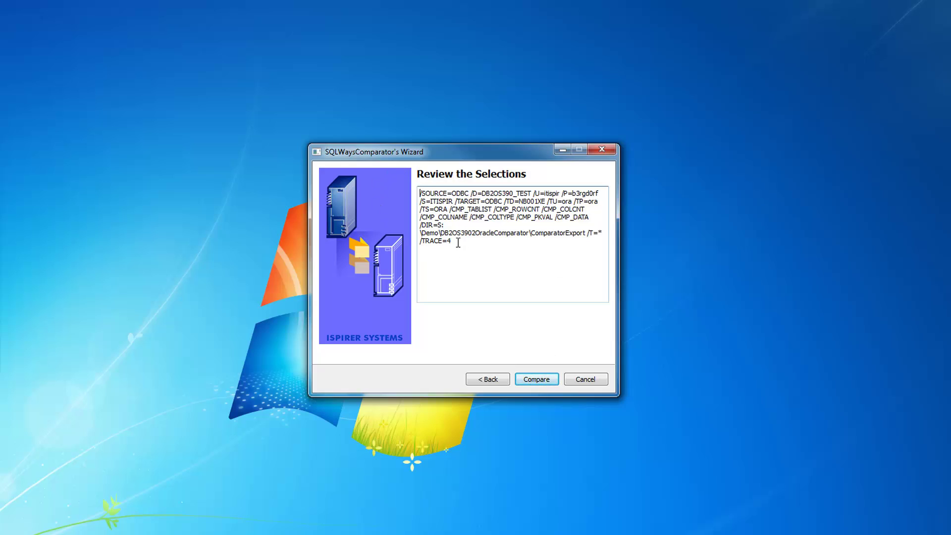
Check the composed command string, run the database comparison and proceed to its report.
{"action": "left_click_drag", "start_coordinate": [455, 241], "coordinate": [379, 163]}
{"action": "left_click", "coordinate": [476, 250]}
{"action": "left_click_drag", "start_coordinate": [419, 193], "coordinate": [590, 242]}
{"action": "left_click", "coordinate": [498, 244]}
{"action": "left_click", "coordinate": [535, 379]}
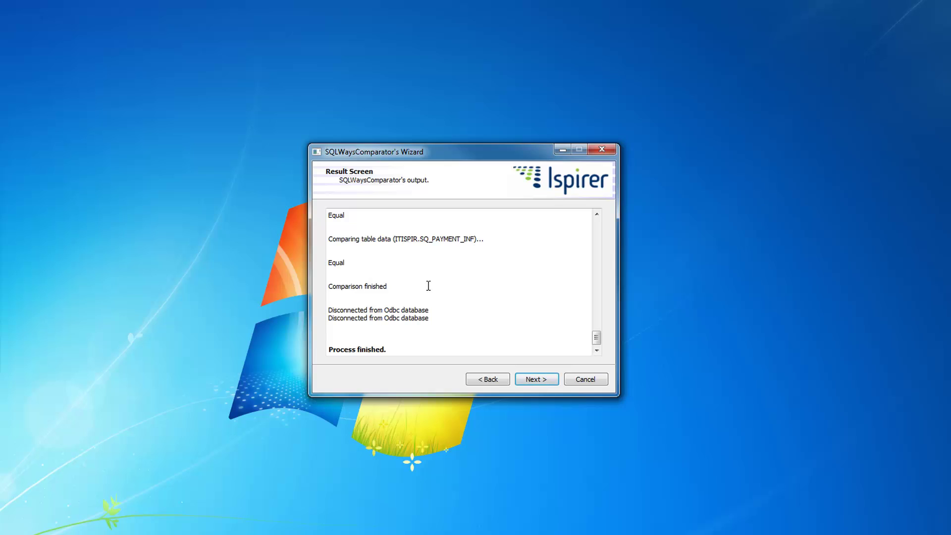
{"action": "left_click", "coordinate": [532, 380]}
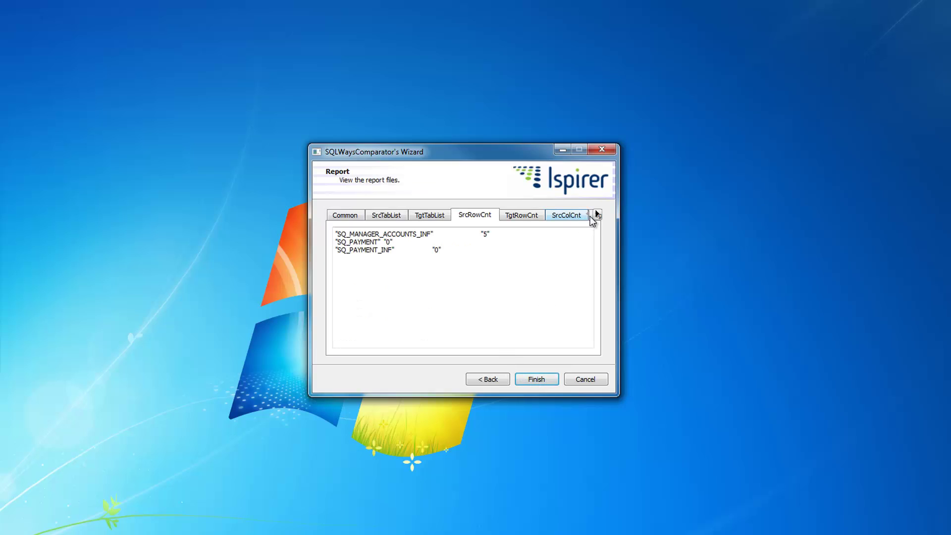
Examine the Common report's metadata stage for tables that exist in only one of the two databases.
{"action": "left_click", "coordinate": [600, 214]}
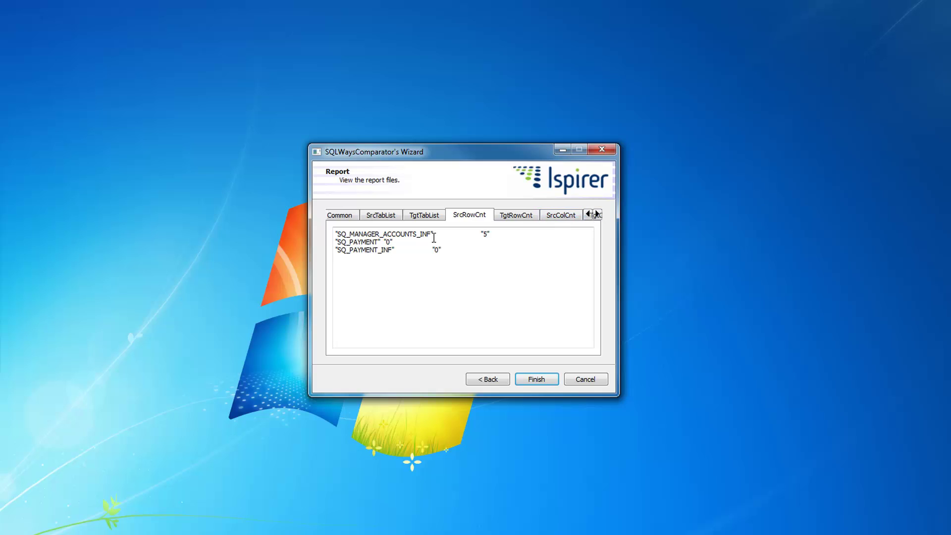
{"action": "left_click", "coordinate": [343, 217]}
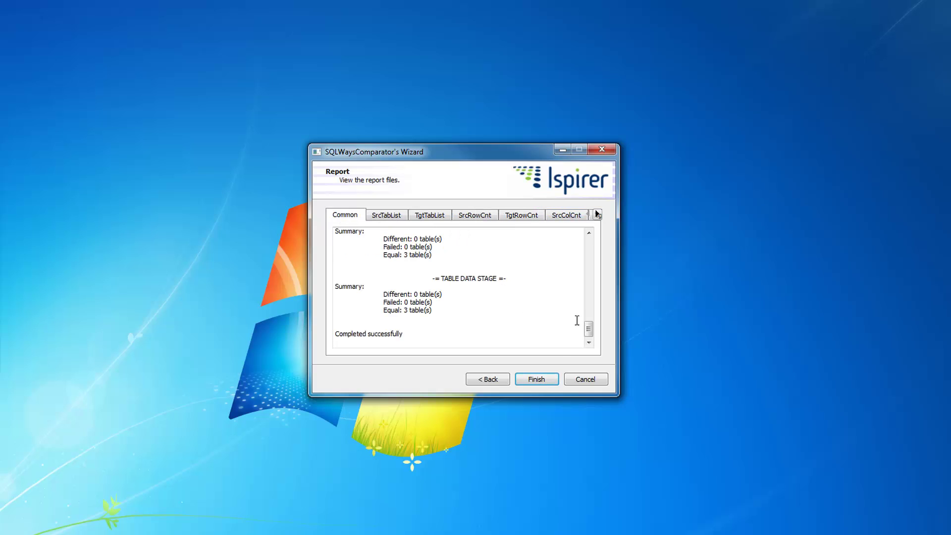
{"action": "left_click_drag", "start_coordinate": [589, 330], "coordinate": [588, 243]}
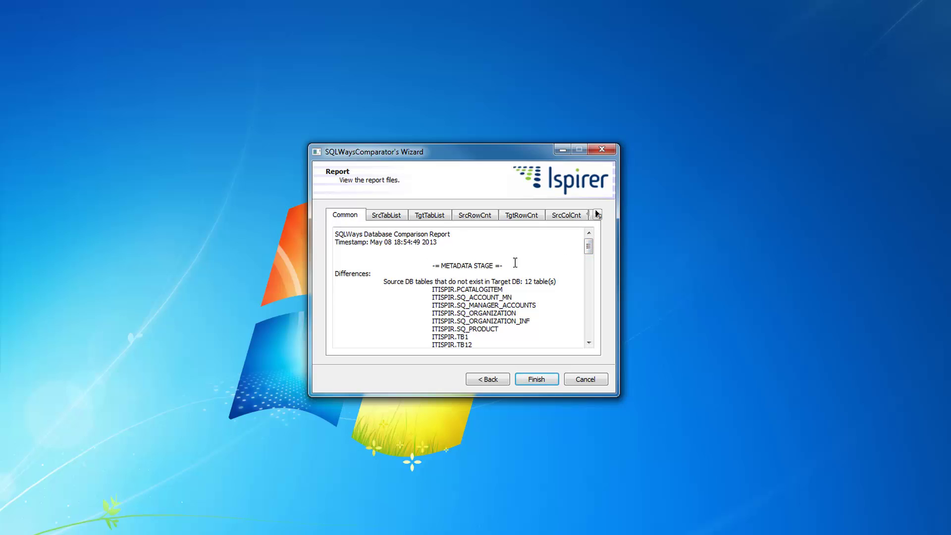
{"action": "scroll", "coordinate": [516, 280], "scroll_direction": "down", "scroll_amount": 2}
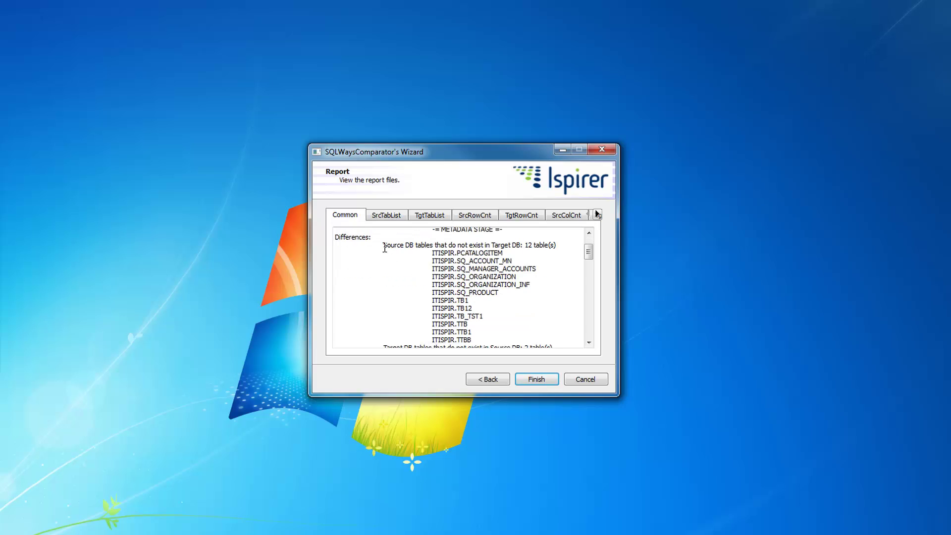
{"action": "left_click_drag", "start_coordinate": [402, 246], "coordinate": [514, 340]}
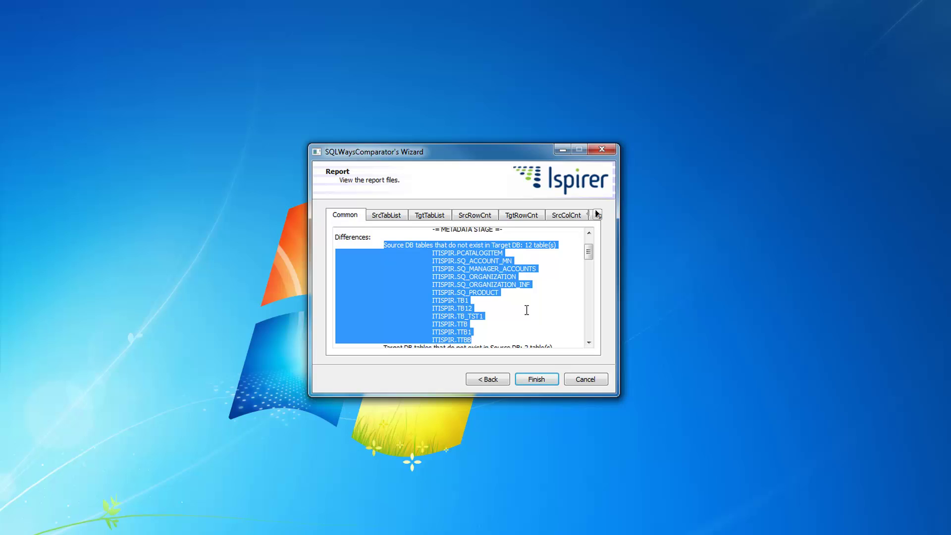
{"action": "scroll", "coordinate": [527, 310], "scroll_direction": "down", "scroll_amount": 2}
{"action": "left_click_drag", "start_coordinate": [379, 312], "coordinate": [526, 326]}
{"action": "left_click", "coordinate": [526, 326]}
Examine the table summary for the source, target and equal table counts.
{"action": "scroll", "coordinate": [525, 326], "scroll_direction": "down", "scroll_amount": 4}
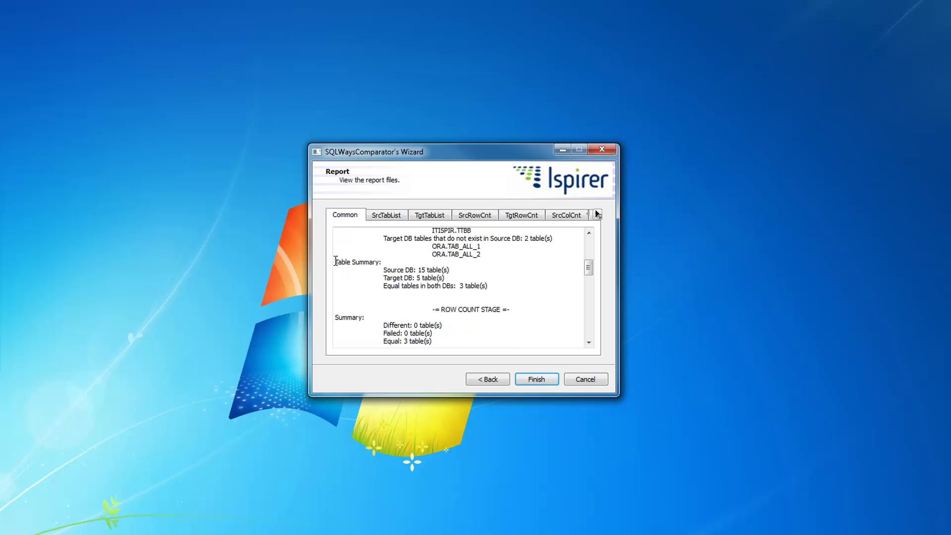
{"action": "left_click_drag", "start_coordinate": [336, 261], "coordinate": [385, 286]}
{"action": "left_click", "coordinate": [494, 292]}
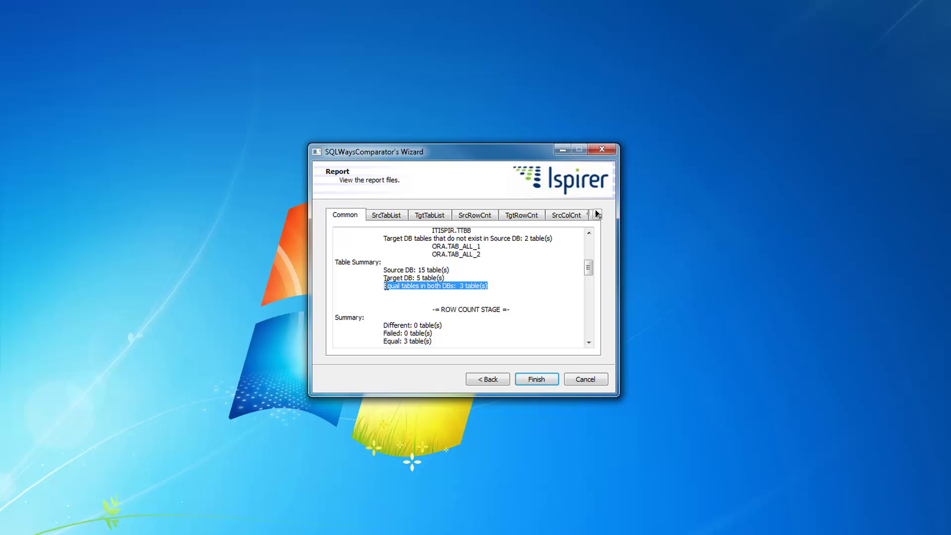
{"action": "left_click_drag", "start_coordinate": [452, 278], "coordinate": [378, 276]}
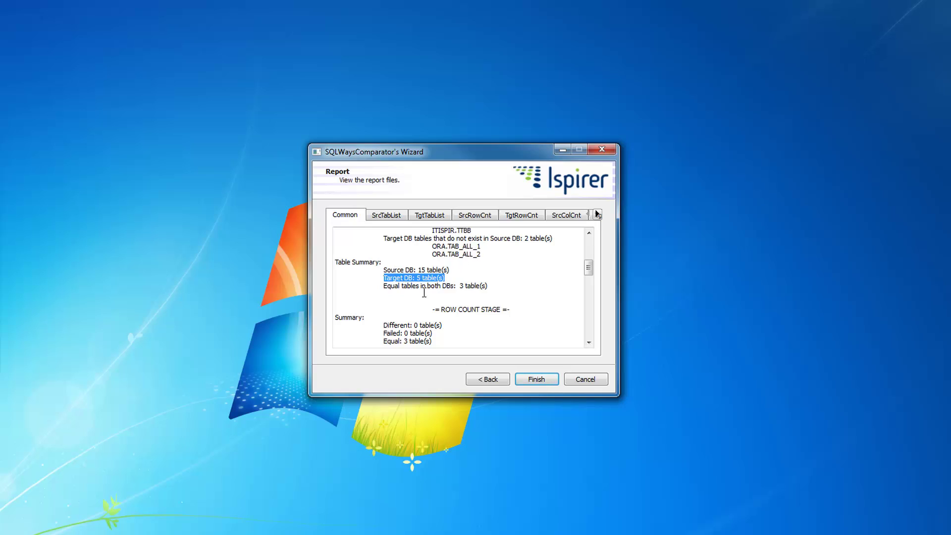
{"action": "left_click_drag", "start_coordinate": [465, 272], "coordinate": [384, 271]}
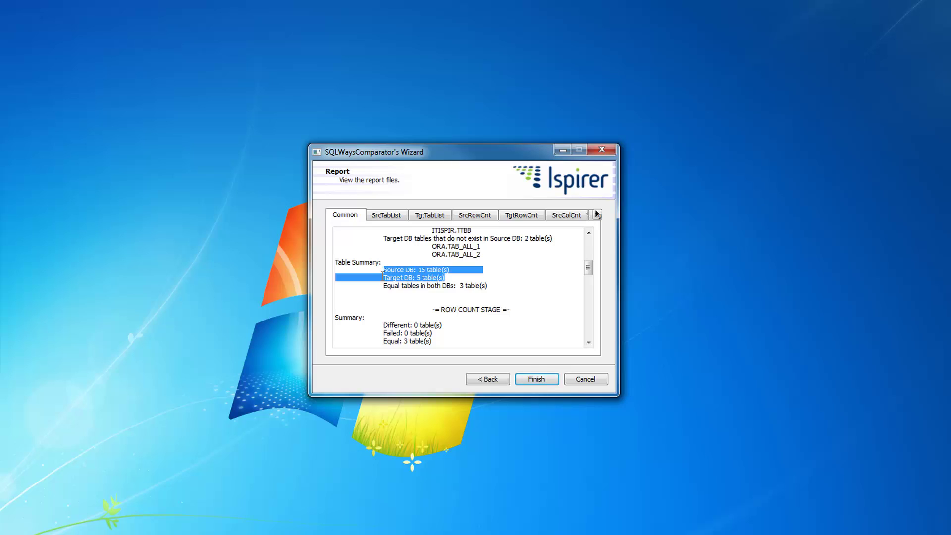
{"action": "mouse_move", "coordinate": [461, 278]}
{"action": "left_mouse_down"}
{"action": "mouse_move", "coordinate": [385, 278]}
{"action": "mouse_move", "coordinate": [445, 278]}
{"action": "left_mouse_up"}
Examine the row count stage summary for different, failed and equal tables.
{"action": "scroll", "coordinate": [388, 298], "scroll_direction": "down", "scroll_amount": 2}
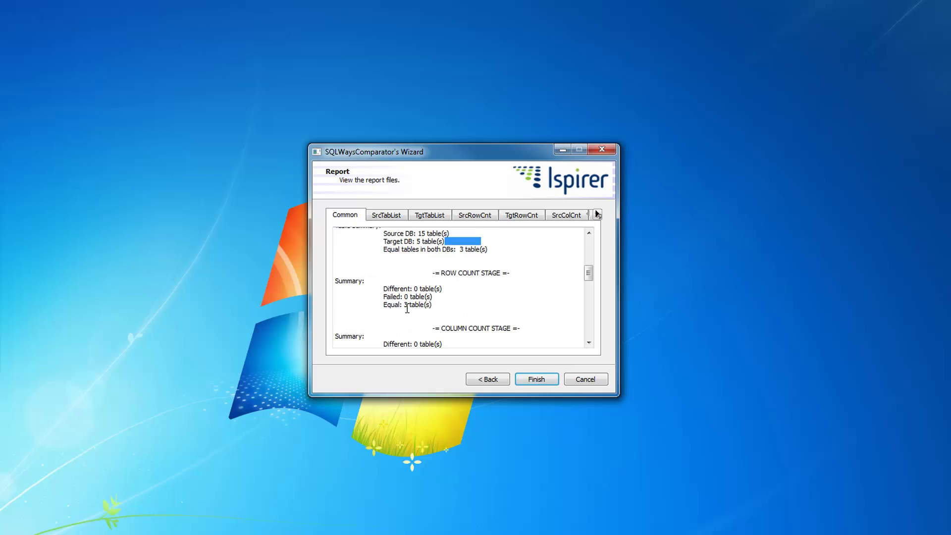
{"action": "scroll", "coordinate": [391, 297], "scroll_direction": "down", "scroll_amount": 2}
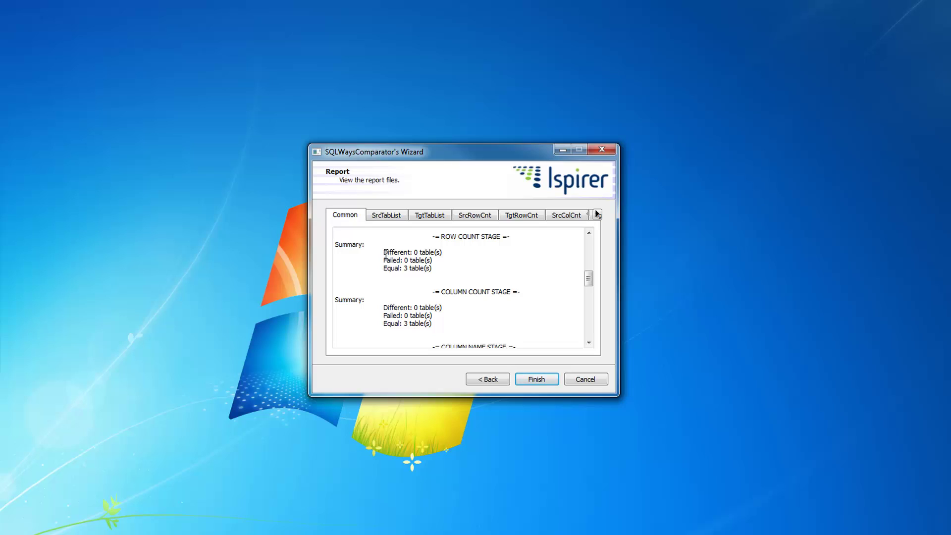
{"action": "scroll", "coordinate": [500, 271], "scroll_direction": "up", "scroll_amount": 2}
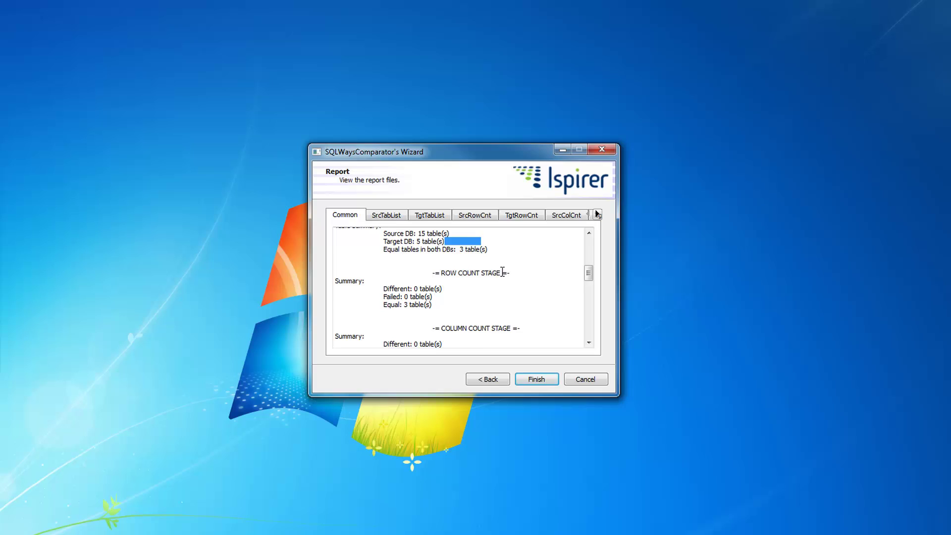
{"action": "scroll", "coordinate": [502, 272], "scroll_direction": "down", "scroll_amount": 2}
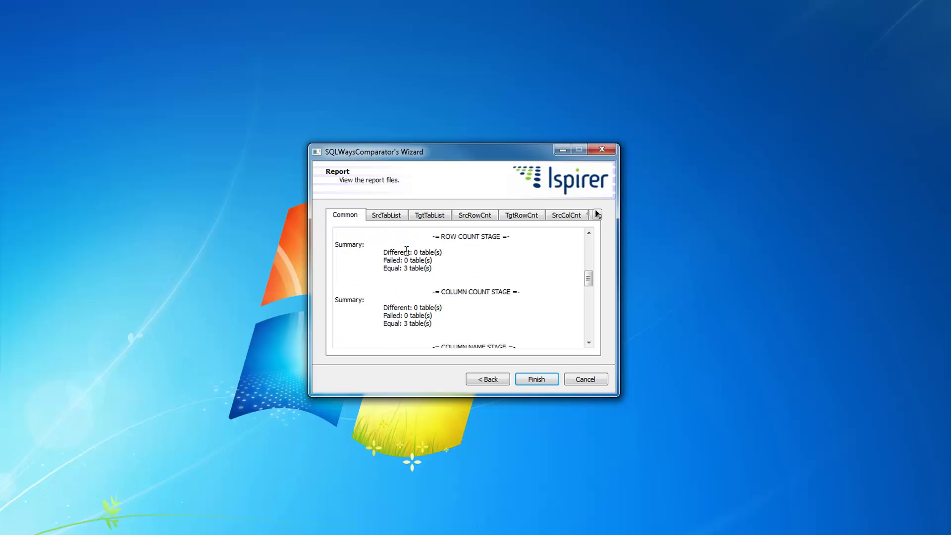
{"action": "left_click_drag", "start_coordinate": [385, 268], "coordinate": [444, 268]}
{"action": "left_click", "coordinate": [449, 270]}
Examine the column count and column name stage summaries for different, failed and equal tables.
{"action": "scroll", "coordinate": [449, 270], "scroll_direction": "down", "scroll_amount": 2}
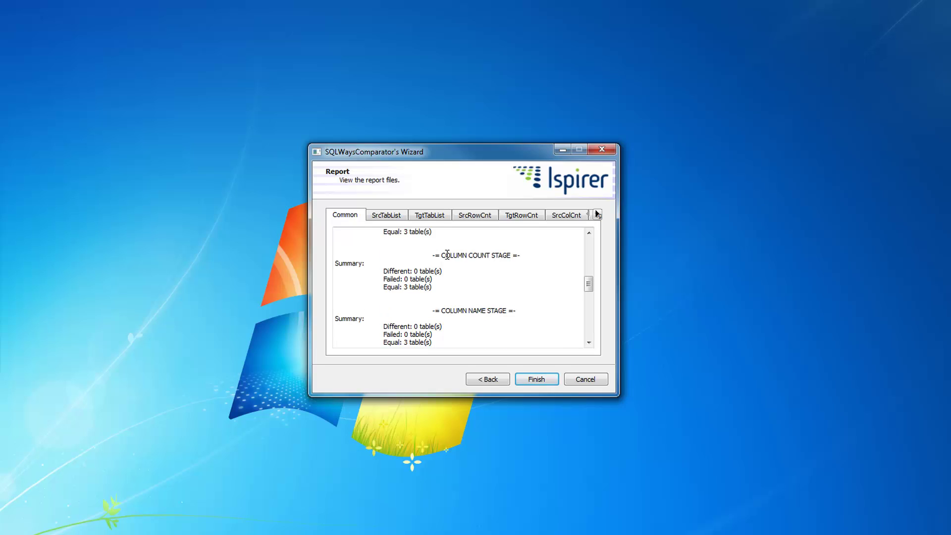
{"action": "left_click_drag", "start_coordinate": [435, 255], "coordinate": [464, 255]}
{"action": "left_click_drag", "start_coordinate": [436, 287], "coordinate": [381, 288]}
{"action": "scroll", "coordinate": [473, 282], "scroll_direction": "down", "scroll_amount": 2}
{"action": "scroll", "coordinate": [471, 278], "scroll_direction": "up", "scroll_amount": 2}
{"action": "scroll", "coordinate": [484, 287], "scroll_direction": "down", "scroll_amount": 3}
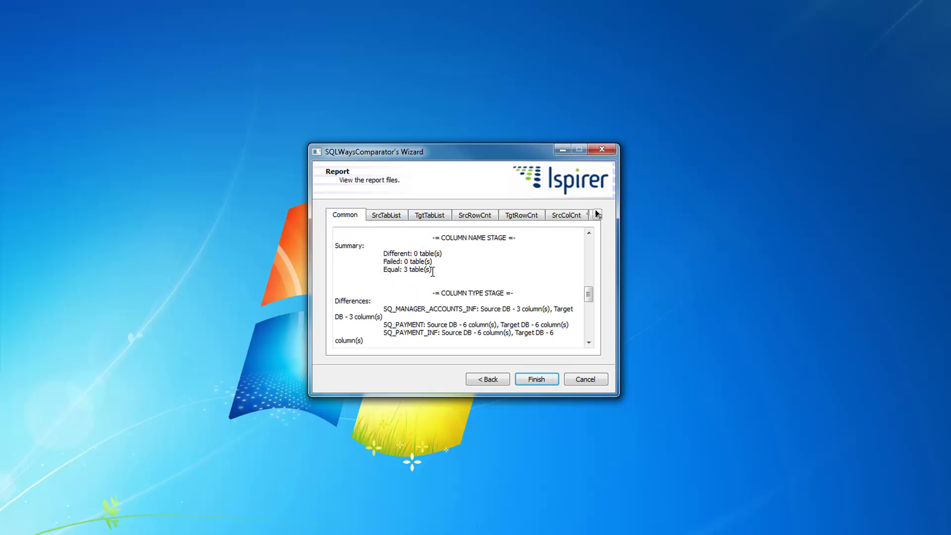
{"action": "left_click_drag", "start_coordinate": [435, 270], "coordinate": [370, 269]}
Examine the column type stage of the Common report for tables whose column types differ, and its summary.
{"action": "scroll", "coordinate": [396, 285], "scroll_direction": "down", "scroll_amount": 2}
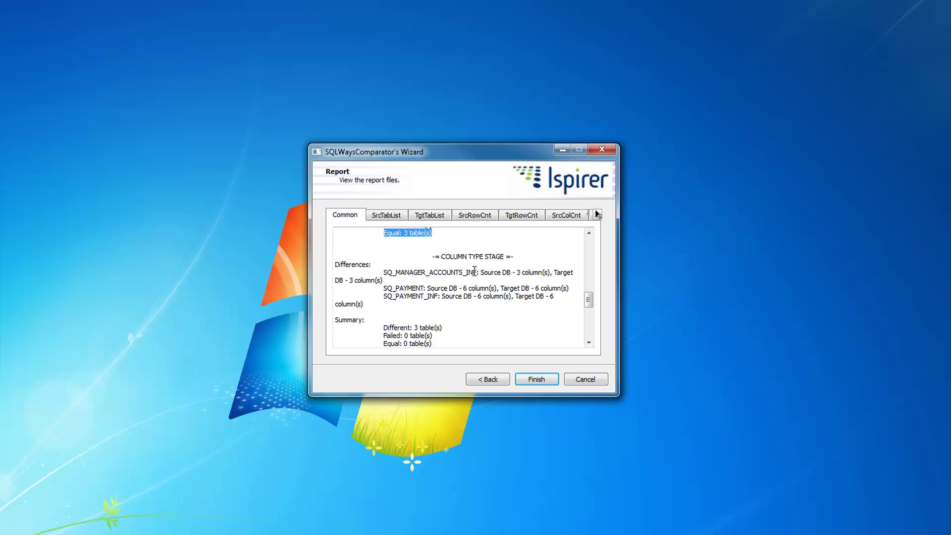
{"action": "left_click_drag", "start_coordinate": [440, 256], "coordinate": [478, 260]}
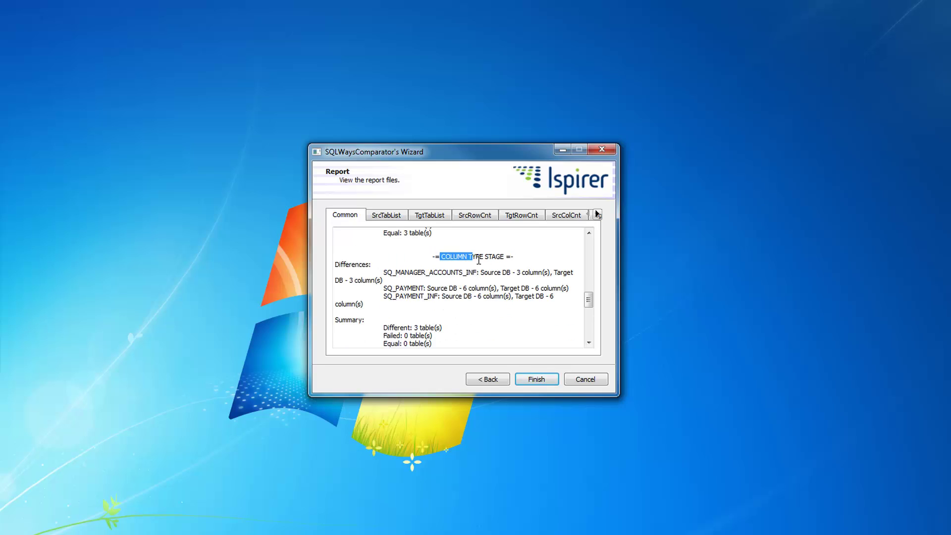
{"action": "scroll", "coordinate": [479, 258], "scroll_direction": "down", "scroll_amount": 2}
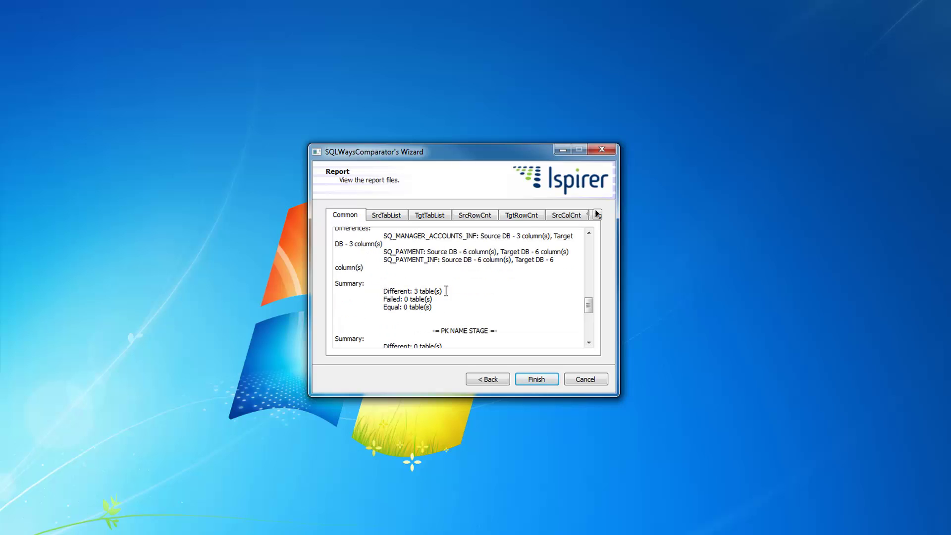
{"action": "left_click_drag", "start_coordinate": [446, 291], "coordinate": [375, 289]}
{"action": "scroll", "coordinate": [483, 306], "scroll_direction": "up", "scroll_amount": 2}
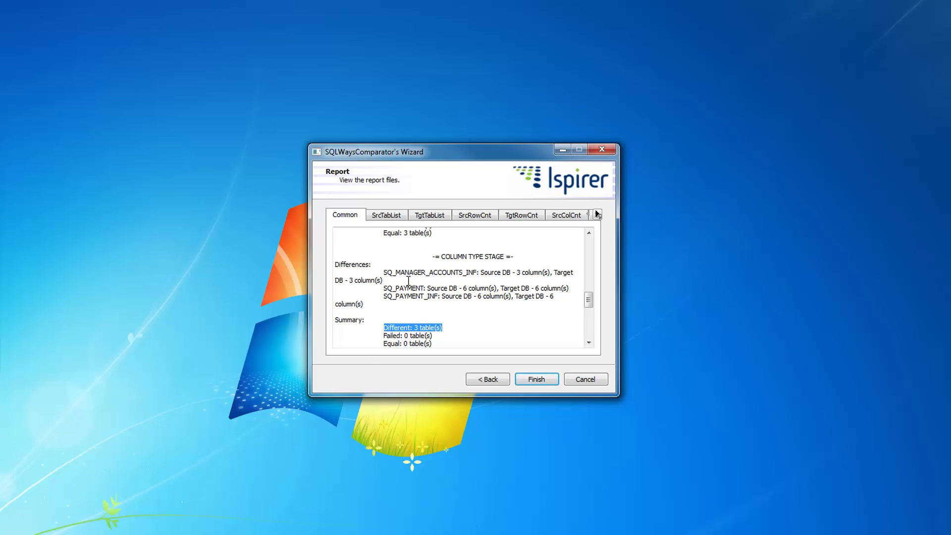
{"action": "scroll", "coordinate": [411, 279], "scroll_direction": "down", "scroll_amount": 2}
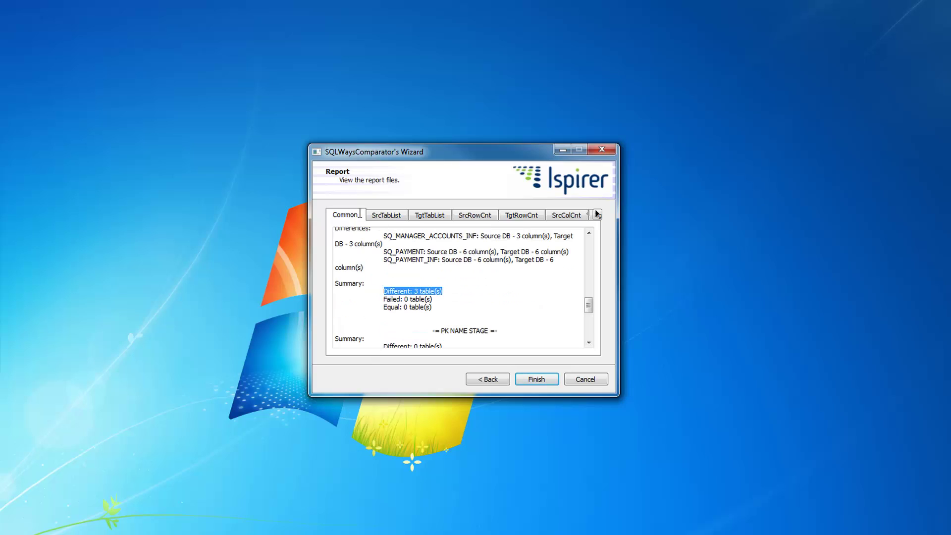
{"action": "left_click_drag", "start_coordinate": [384, 236], "coordinate": [511, 264]}
{"action": "left_click", "coordinate": [511, 265]}
Examine the PK name and PK value stage summaries for different, failed and equal tables.
{"action": "scroll", "coordinate": [504, 283], "scroll_direction": "down", "scroll_amount": 3}
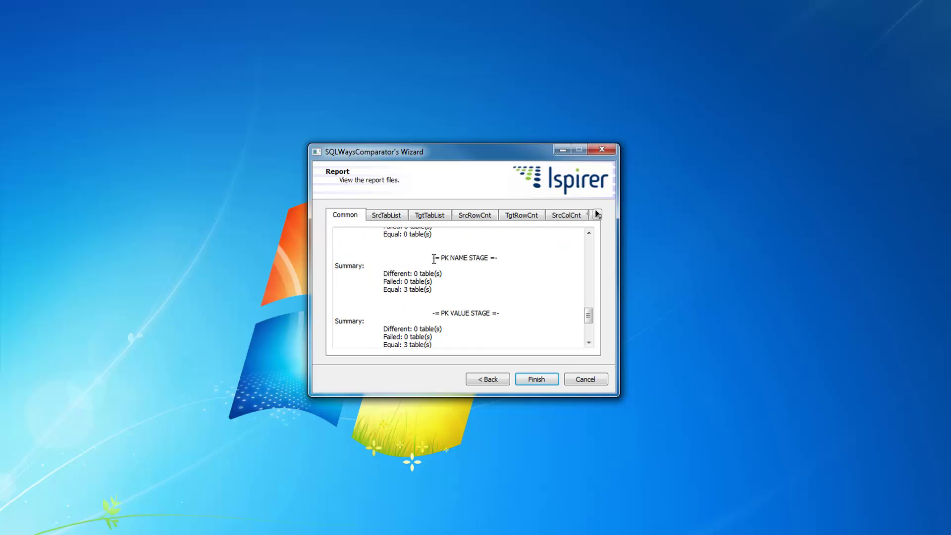
{"action": "left_click_drag", "start_coordinate": [433, 258], "coordinate": [373, 255]}
{"action": "scroll", "coordinate": [499, 272], "scroll_direction": "down", "scroll_amount": 2}
{"action": "left_click_drag", "start_coordinate": [439, 275], "coordinate": [362, 273]}
{"action": "scroll", "coordinate": [476, 278], "scroll_direction": "down", "scroll_amount": 2}
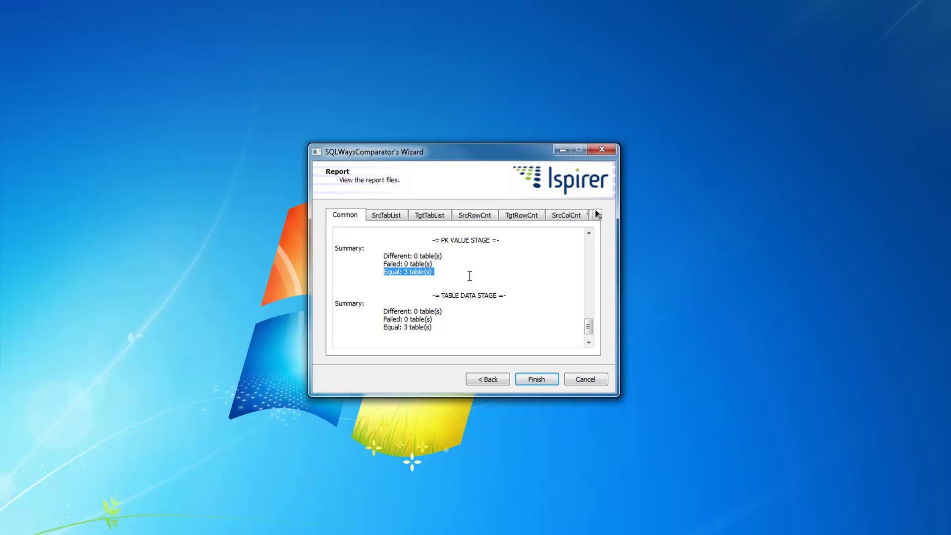
Examine the table data stage summary at the end of the Common report.
{"action": "scroll", "coordinate": [470, 275], "scroll_direction": "down", "scroll_amount": 1}
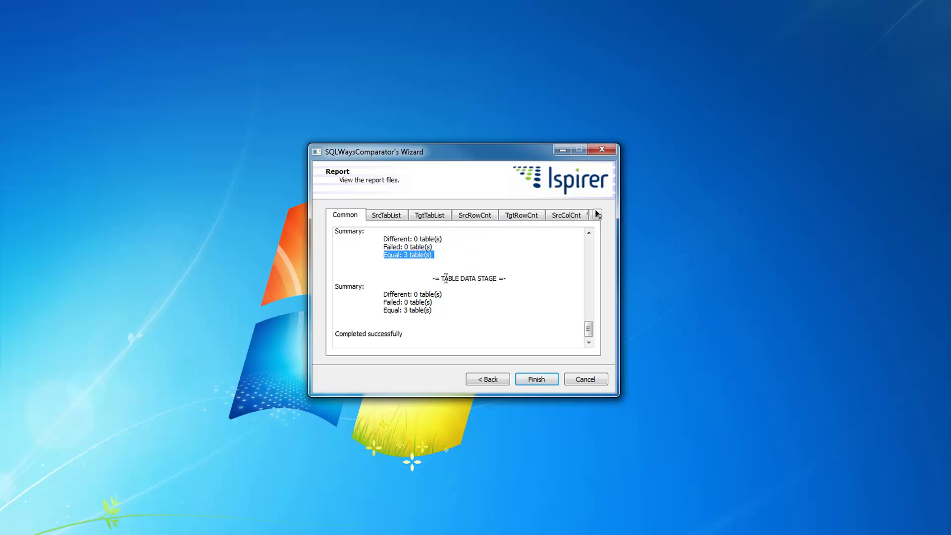
{"action": "left_click_drag", "start_coordinate": [440, 278], "coordinate": [475, 285]}
{"action": "left_click_drag", "start_coordinate": [439, 311], "coordinate": [368, 313]}
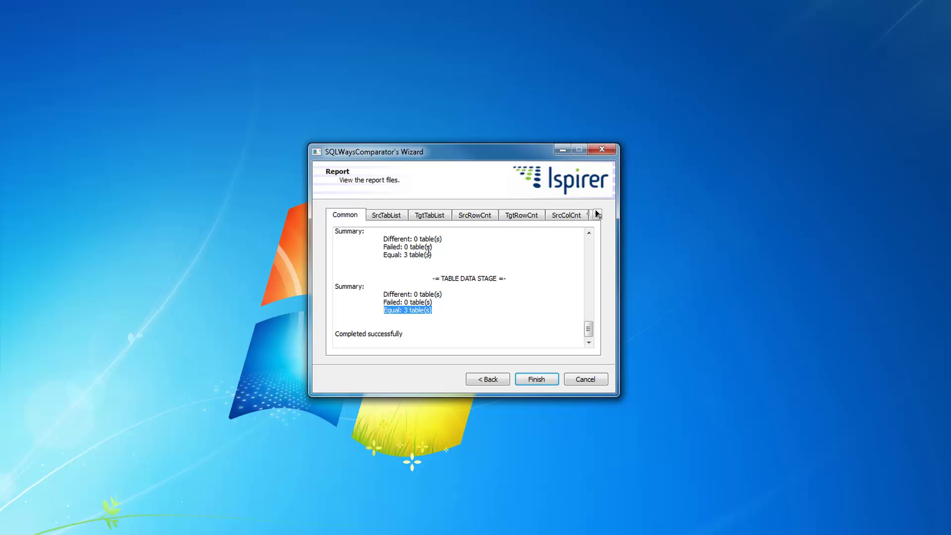
Compare the source and target table list reports for tables found in only one database.
{"action": "left_click", "coordinate": [391, 219]}
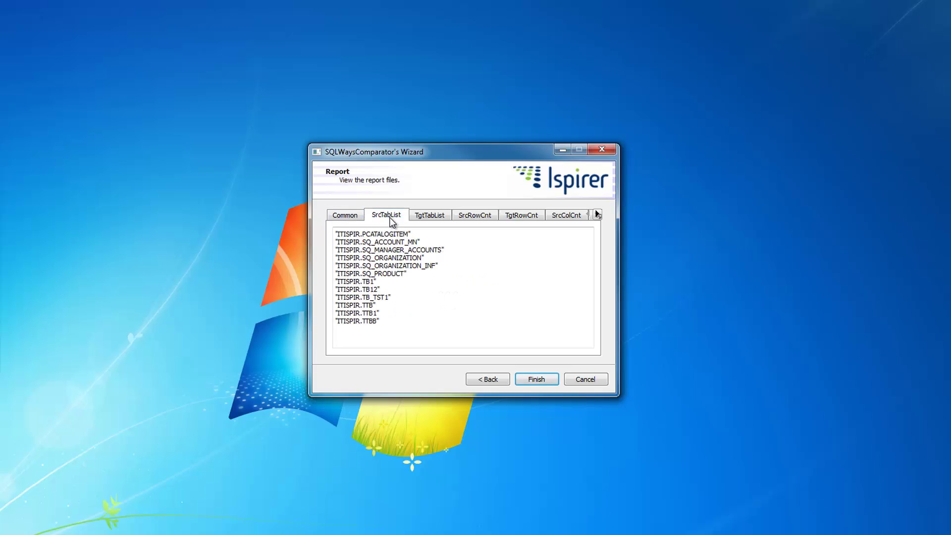
{"action": "left_click", "coordinate": [427, 218]}
{"action": "left_click", "coordinate": [392, 216]}
{"action": "left_click_drag", "start_coordinate": [395, 322], "coordinate": [322, 228]}
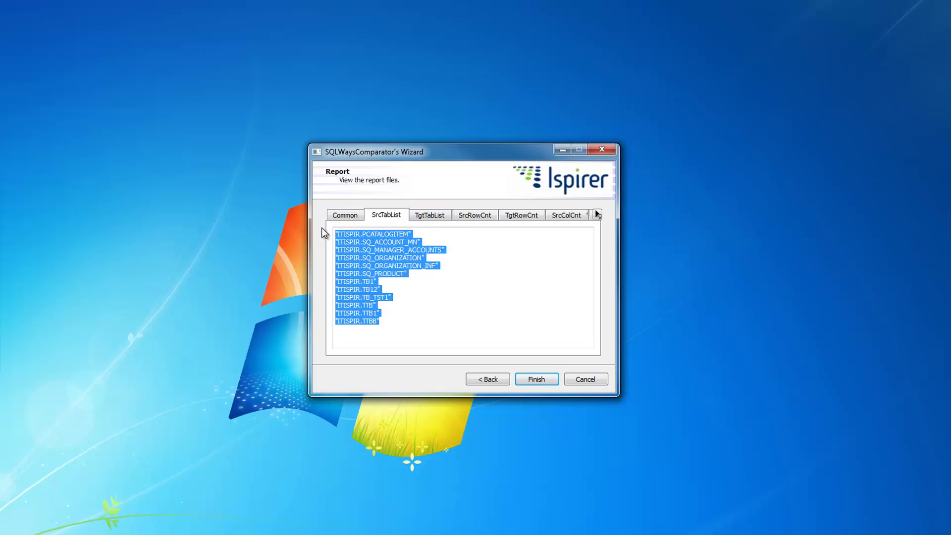
{"action": "left_click", "coordinate": [436, 220]}
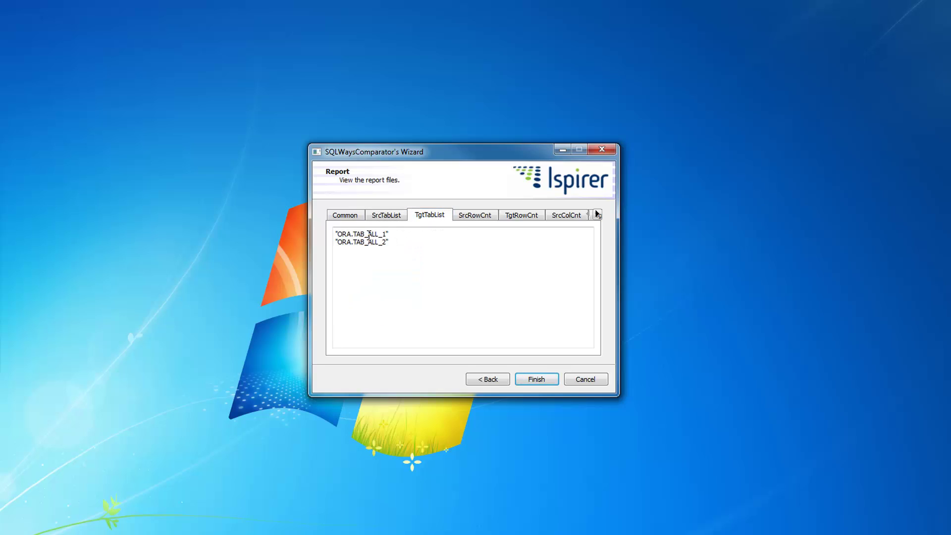
{"action": "left_click_drag", "start_coordinate": [390, 243], "coordinate": [327, 224]}
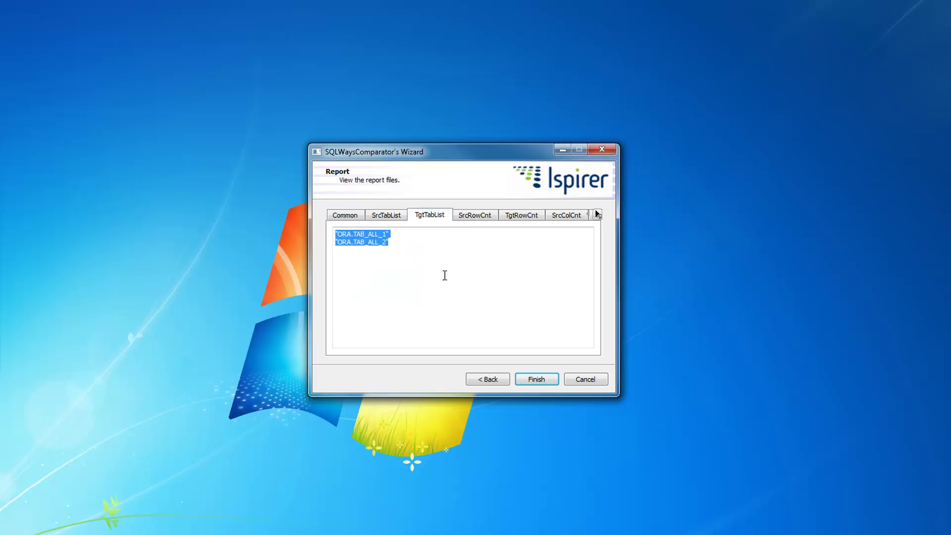
{"action": "left_click", "coordinate": [390, 220]}
{"action": "left_click", "coordinate": [406, 320]}
{"action": "left_click_drag", "start_coordinate": [382, 322], "coordinate": [300, 224]}
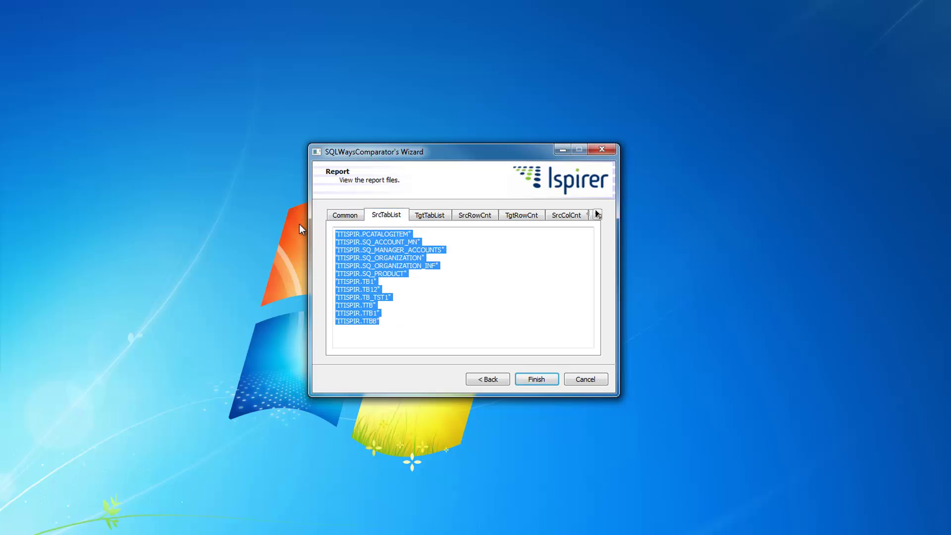
{"action": "left_click", "coordinate": [426, 216]}
{"action": "left_click", "coordinate": [428, 244]}
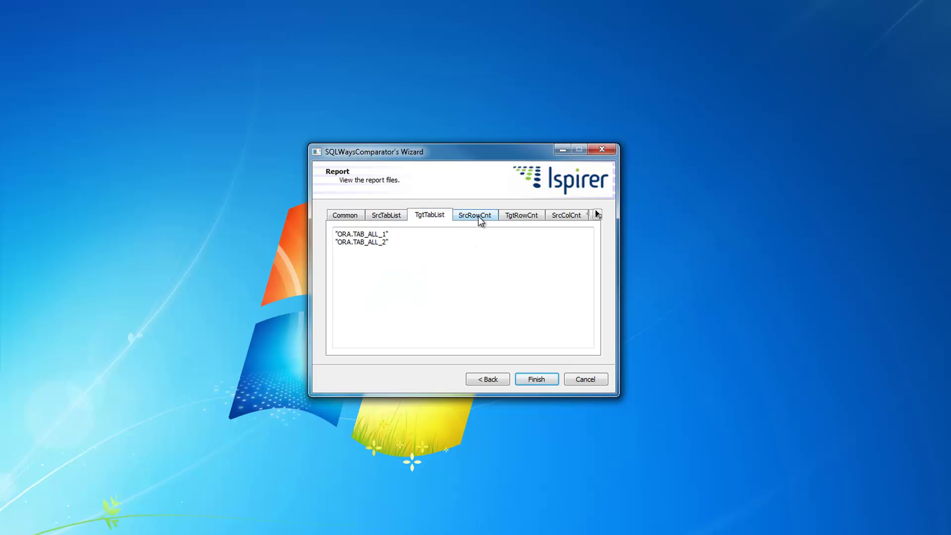
Compare the source and target row count reports for each of the compared tables.
{"action": "left_click", "coordinate": [598, 214]}
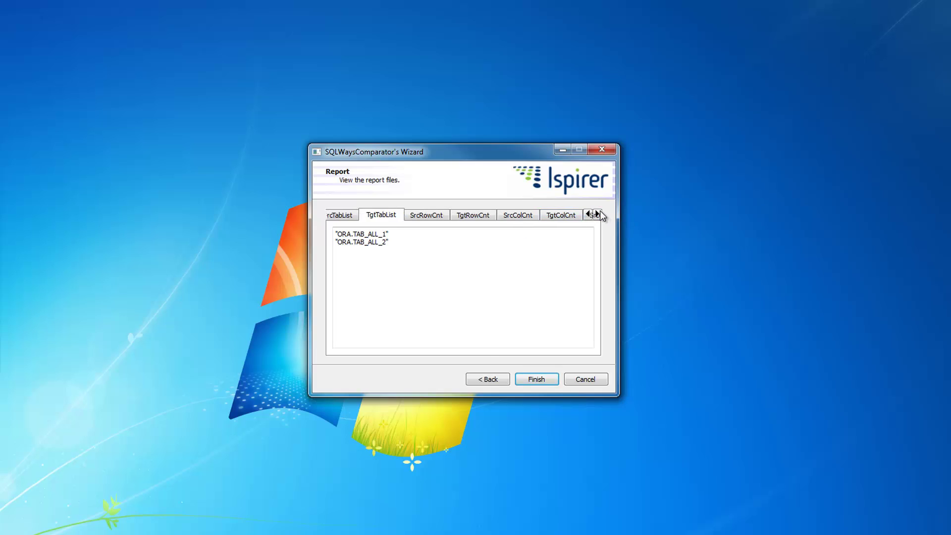
{"action": "left_click", "coordinate": [439, 216]}
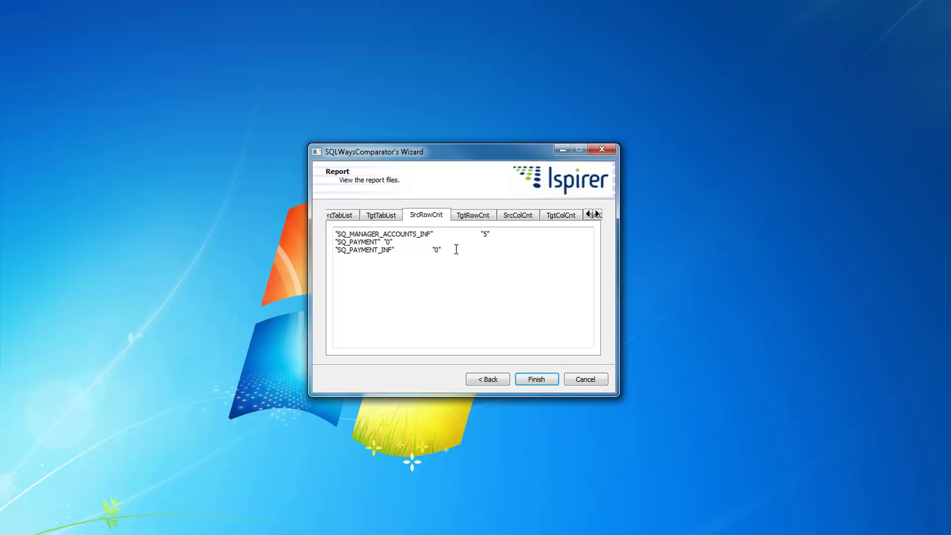
{"action": "left_click_drag", "start_coordinate": [455, 250], "coordinate": [313, 234]}
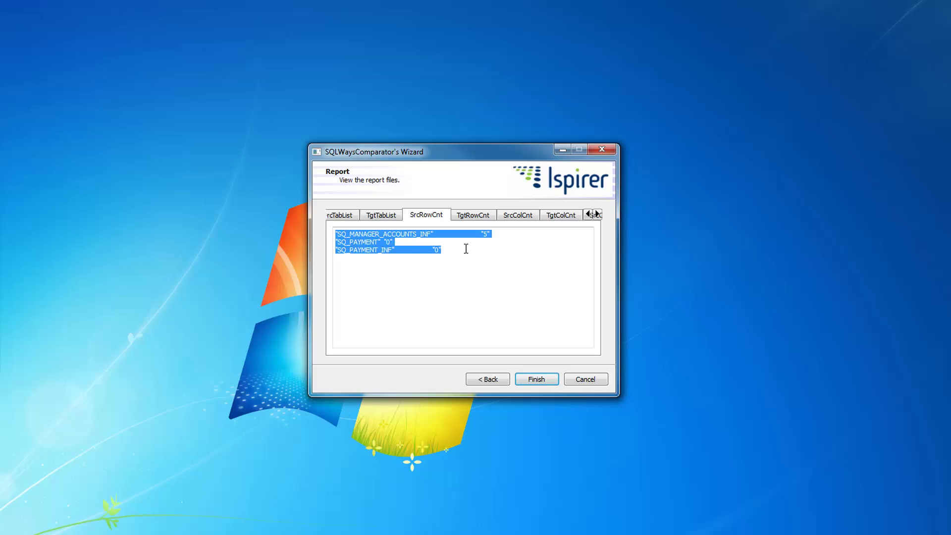
{"action": "left_click", "coordinate": [472, 218]}
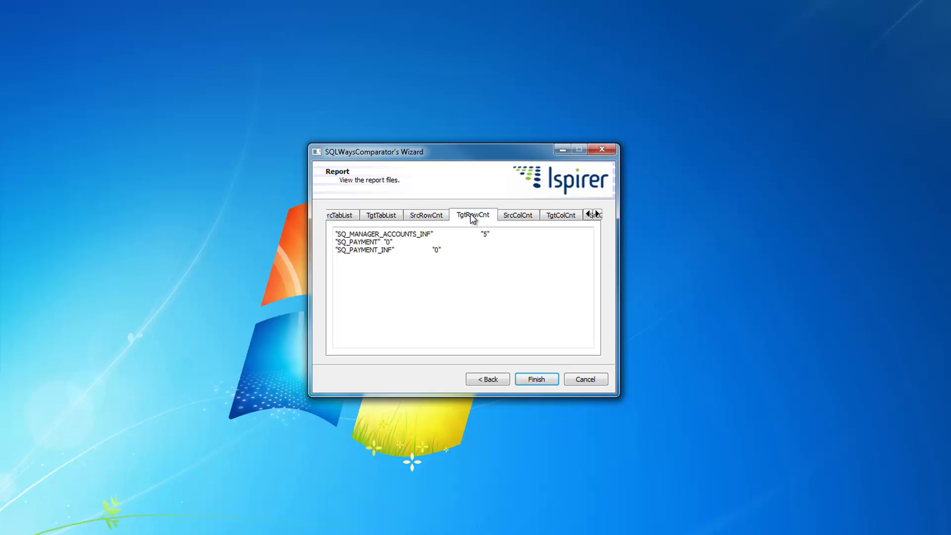
{"action": "left_click", "coordinate": [434, 215]}
{"action": "left_click", "coordinate": [470, 215]}
{"action": "left_click", "coordinate": [429, 216]}
{"action": "left_click", "coordinate": [457, 219]}
{"action": "left_click", "coordinate": [445, 216]}
{"action": "left_click", "coordinate": [457, 218]}
{"action": "left_click", "coordinate": [443, 217]}
{"action": "left_click", "coordinate": [469, 219]}
{"action": "left_click", "coordinate": [445, 217]}
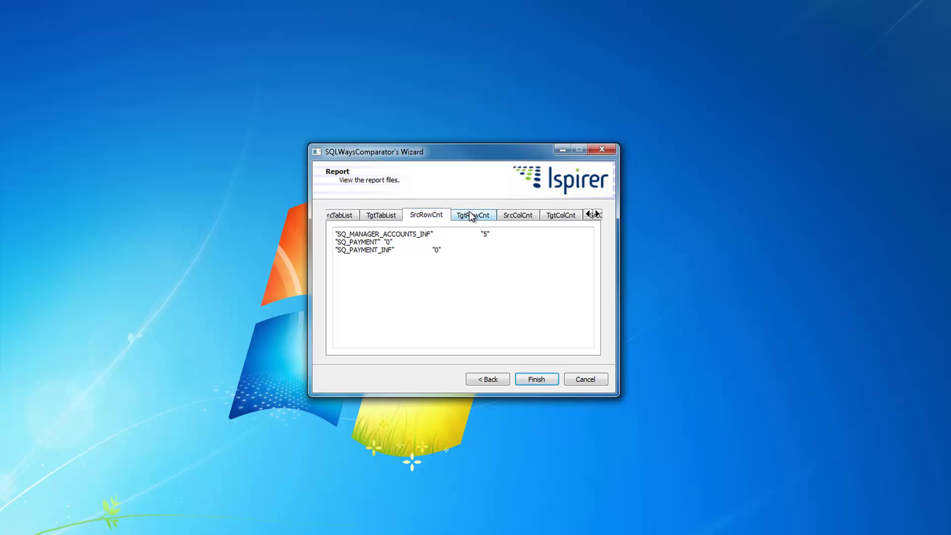
{"action": "left_click", "coordinate": [459, 218]}
{"action": "left_click", "coordinate": [444, 217]}
{"action": "left_click", "coordinate": [457, 218]}
{"action": "left_click", "coordinate": [445, 217]}
{"action": "left_click", "coordinate": [457, 218]}
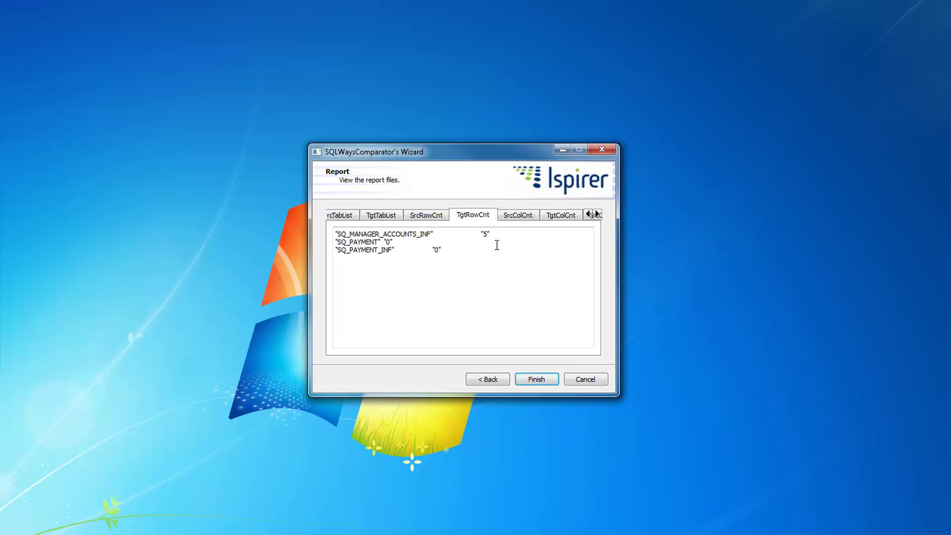
{"action": "left_click", "coordinate": [435, 219]}
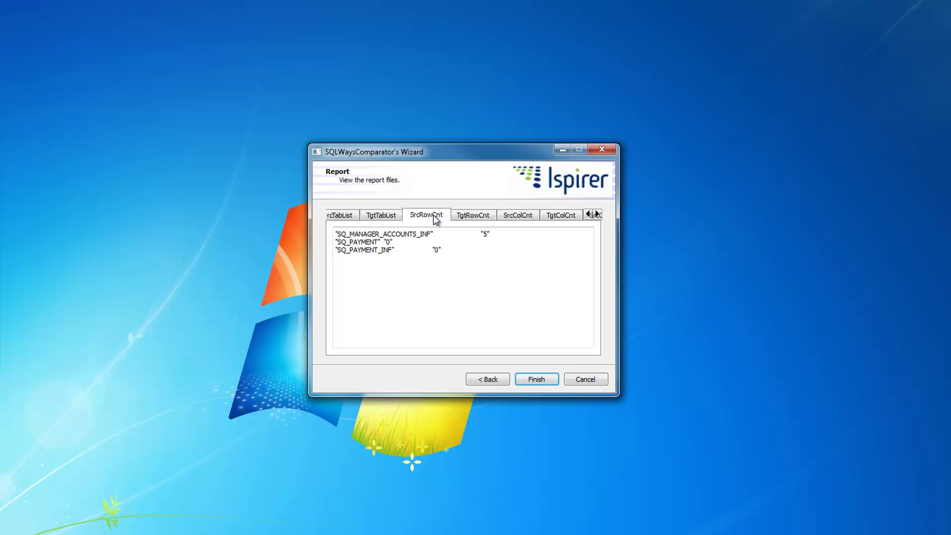
{"action": "left_click", "coordinate": [471, 217]}
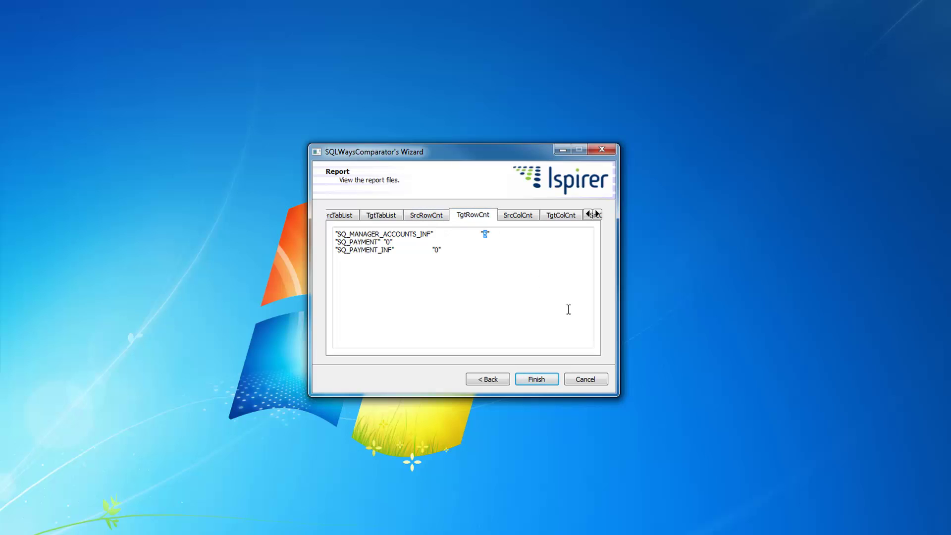
Compare the source and target column count reports for each of the compared tables.
{"action": "left_click", "coordinate": [515, 215]}
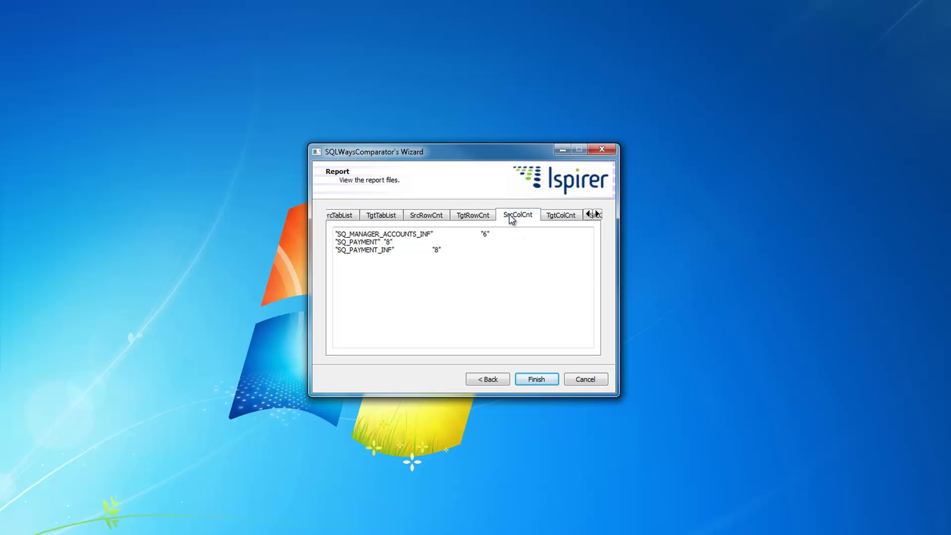
{"action": "left_click", "coordinate": [597, 214]}
{"action": "left_click", "coordinate": [599, 215]}
{"action": "left_click", "coordinate": [599, 214]}
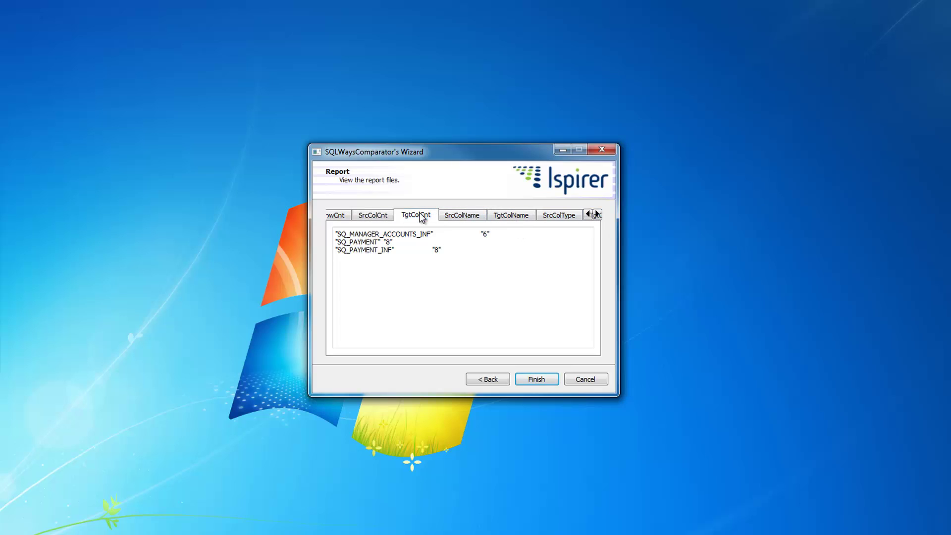
{"action": "left_click", "coordinate": [417, 218]}
{"action": "left_click", "coordinate": [377, 215]}
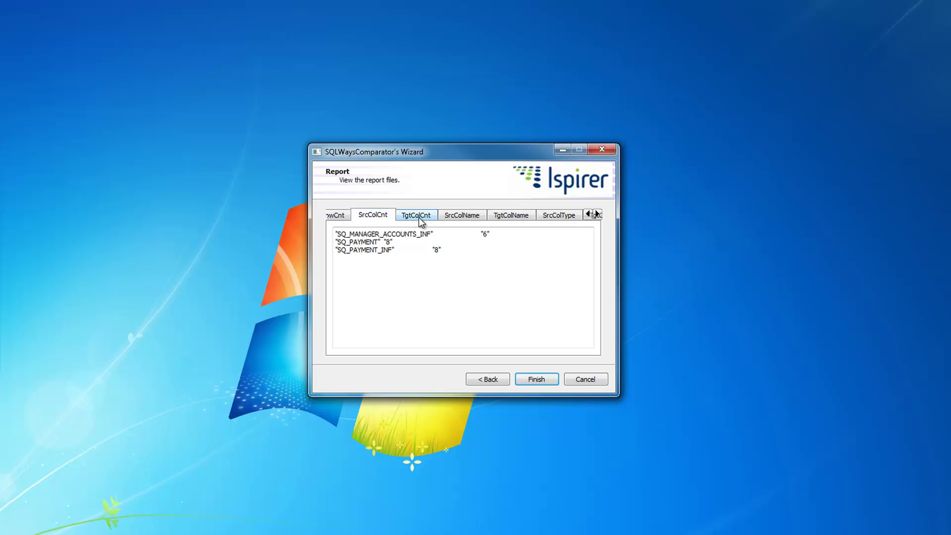
{"action": "left_click", "coordinate": [419, 217]}
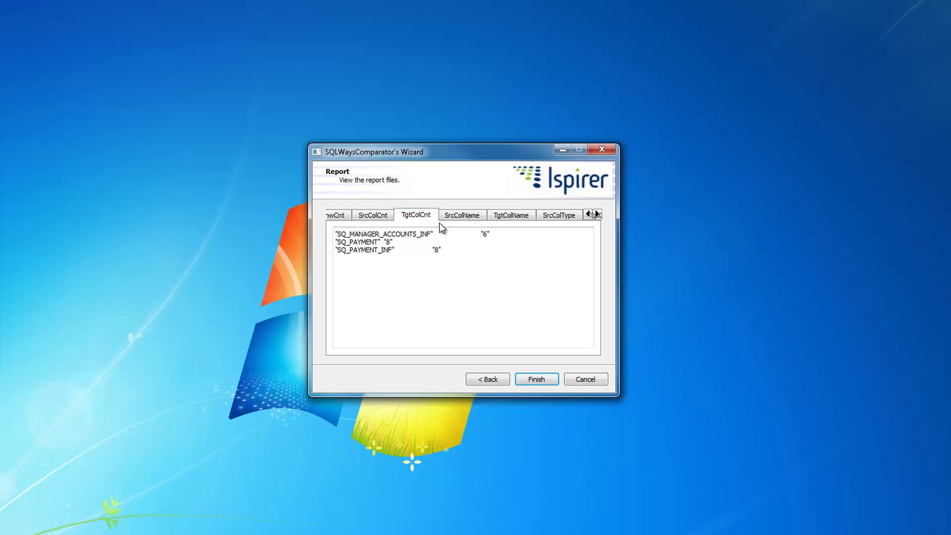
Check the source and target column name reports for naming differences.
{"action": "left_click", "coordinate": [598, 215]}
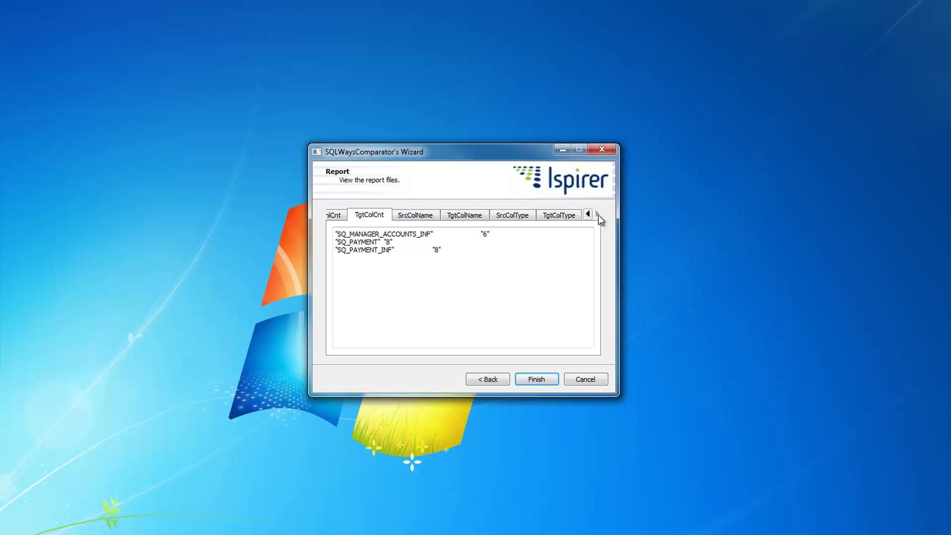
{"action": "left_click", "coordinate": [421, 215]}
{"action": "left_click", "coordinate": [465, 218]}
{"action": "left_click", "coordinate": [426, 218]}
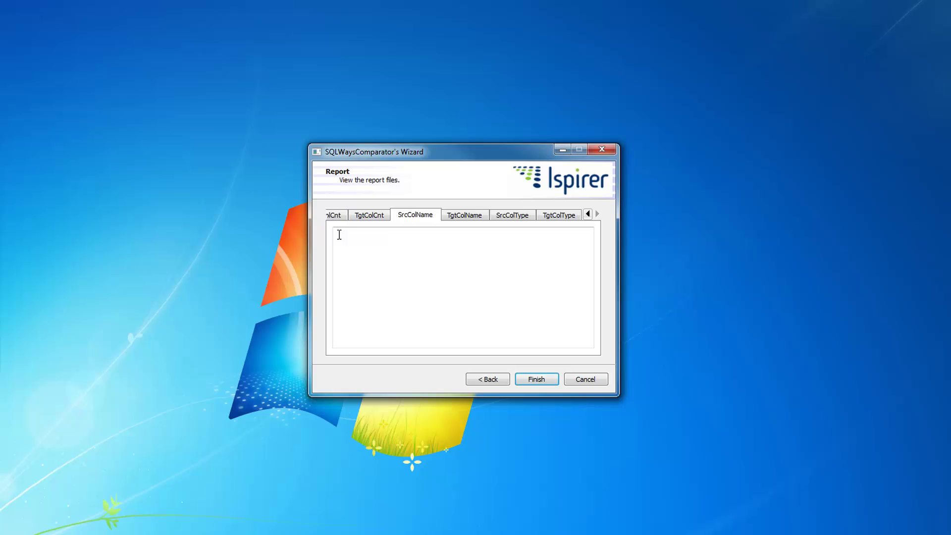
{"action": "left_click", "coordinate": [488, 216]}
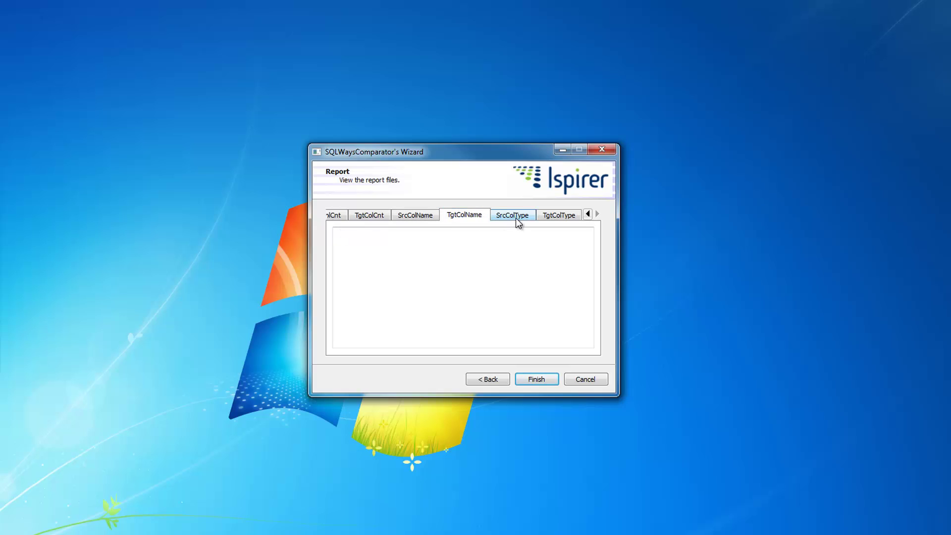
Compare the source and target column type reports to see how the DB2 data types map to Oracle.
{"action": "left_click", "coordinate": [510, 216]}
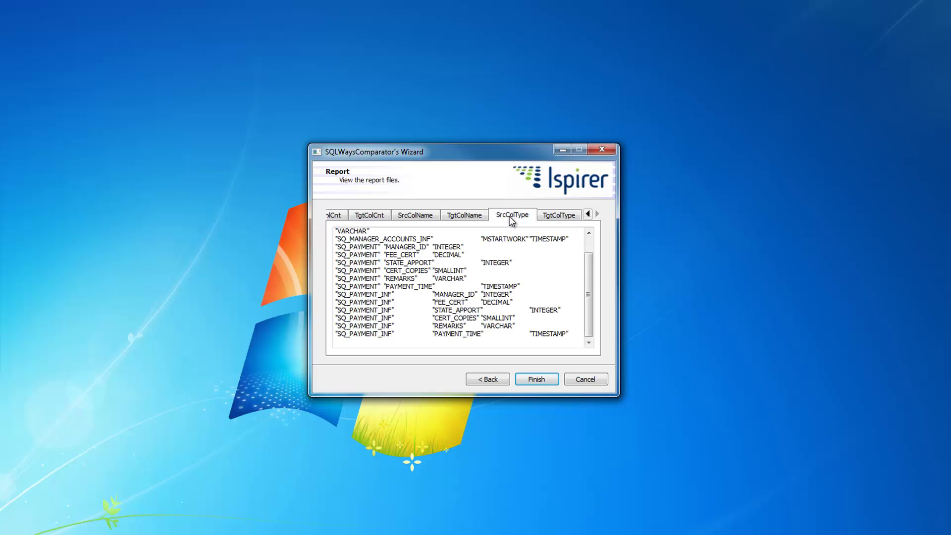
{"action": "left_click", "coordinate": [558, 217]}
{"action": "left_click", "coordinate": [527, 218]}
{"action": "left_click", "coordinate": [561, 217]}
{"action": "left_click", "coordinate": [535, 218]}
{"action": "left_click", "coordinate": [554, 218]}
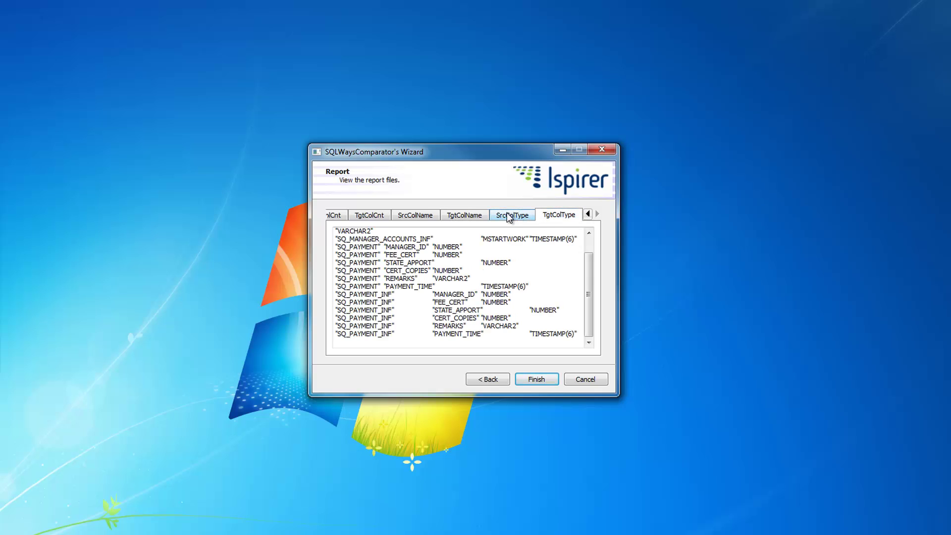
{"action": "left_click", "coordinate": [512, 216]}
{"action": "left_click", "coordinate": [555, 216]}
{"action": "left_click_drag", "start_coordinate": [589, 278], "coordinate": [595, 299]}
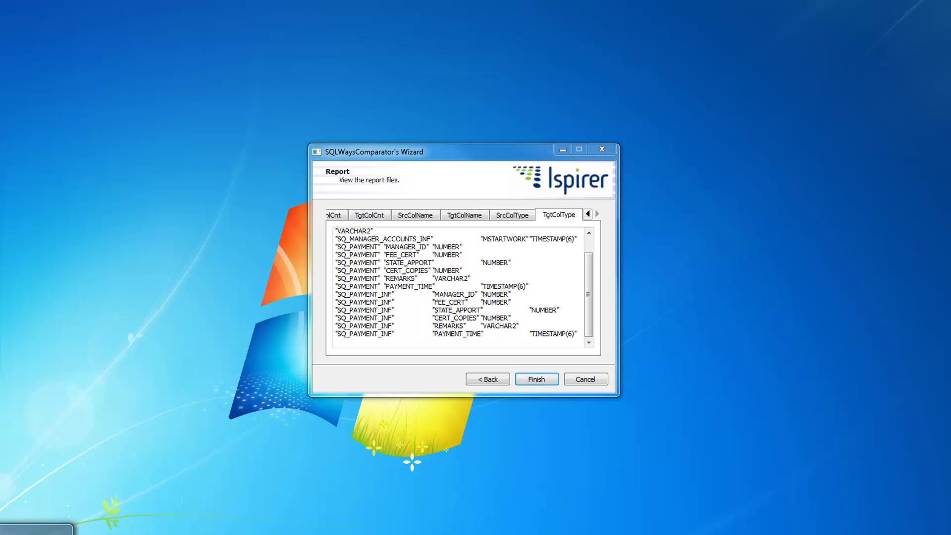
Switch to Windows Explorer, open the project's ComparatorExport folder under DB2OS3902OracleComparator and make the window taller.
{"action": "left_click", "coordinate": [37, 528]}
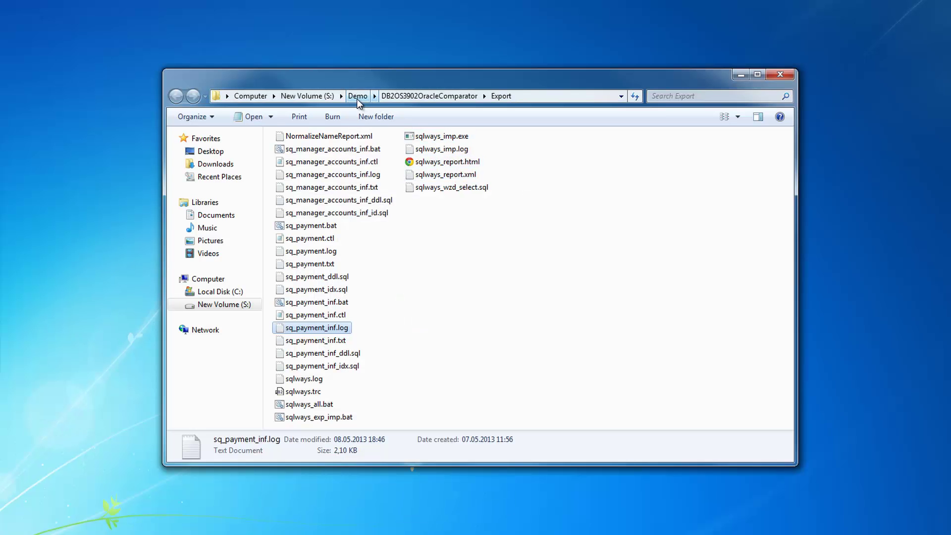
{"action": "left_click", "coordinate": [448, 96]}
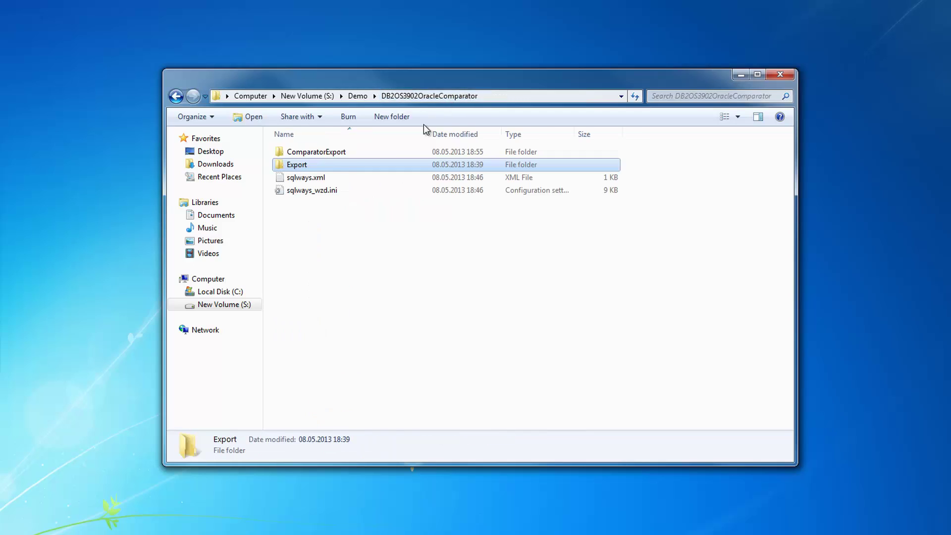
{"action": "double_click", "coordinate": [320, 152]}
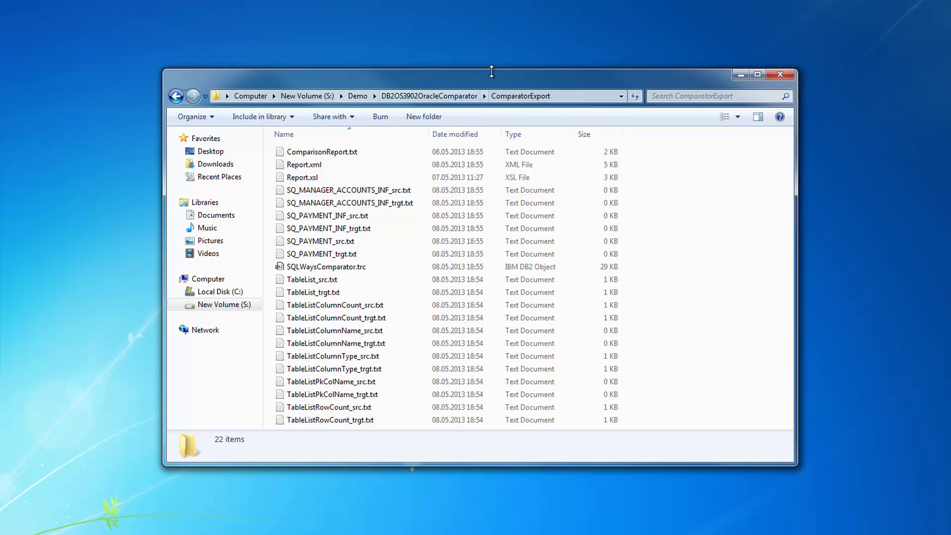
{"action": "left_click_drag", "start_coordinate": [496, 70], "coordinate": [505, 35]}
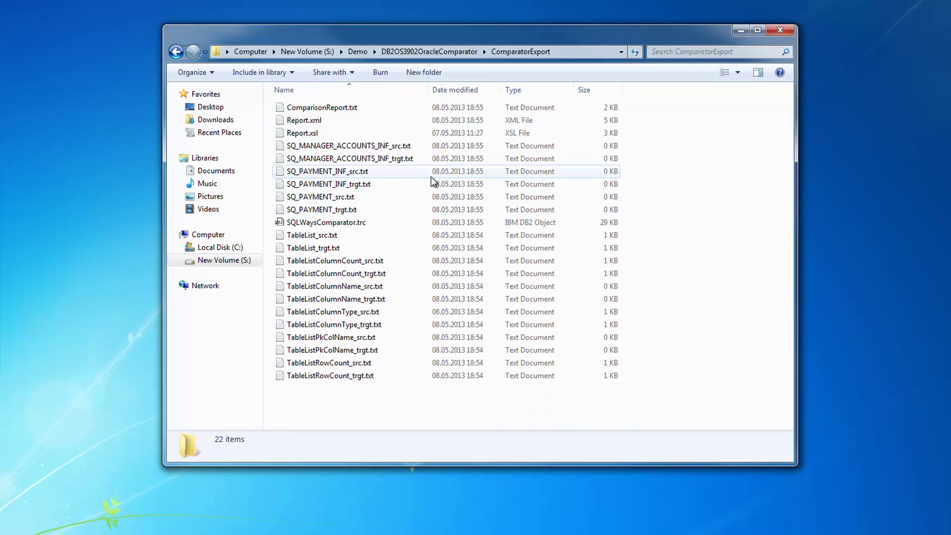
Open ComparisonReport.txt, review the summary of each comparison stage, and close the file.
{"action": "double_click", "coordinate": [313, 109]}
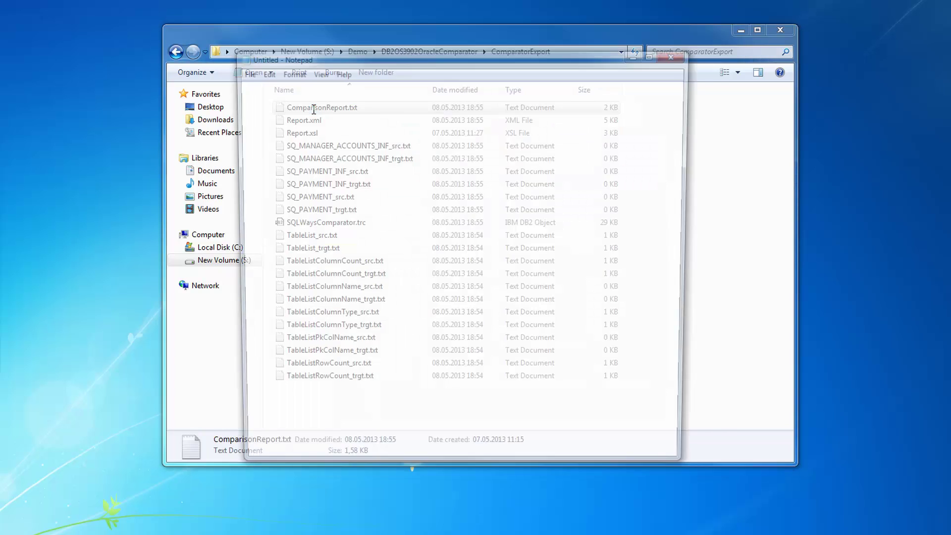
{"action": "left_click_drag", "start_coordinate": [685, 95], "coordinate": [713, 93]}
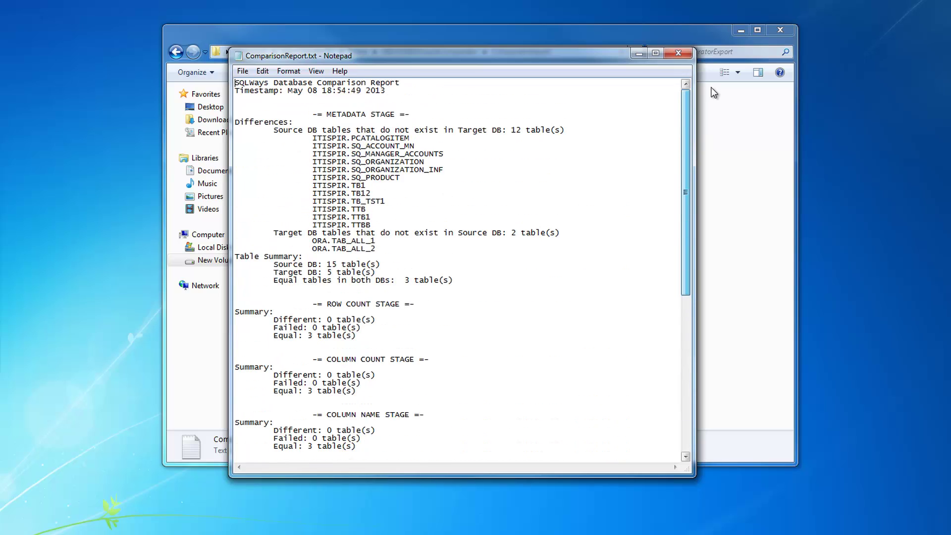
{"action": "left_click", "coordinate": [685, 52]}
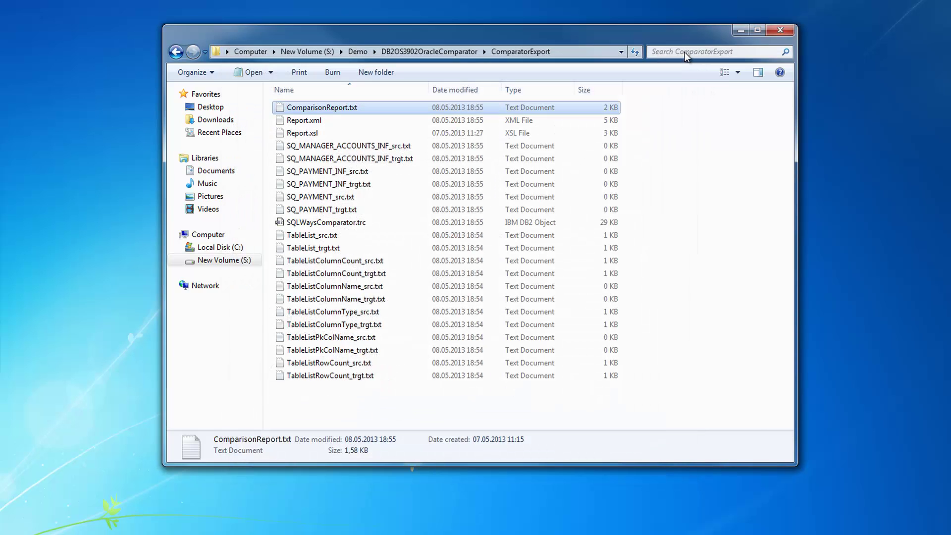
Open Report.xml in the browser and reduce the browser window so the whole comparison table fits.
{"action": "double_click", "coordinate": [299, 120]}
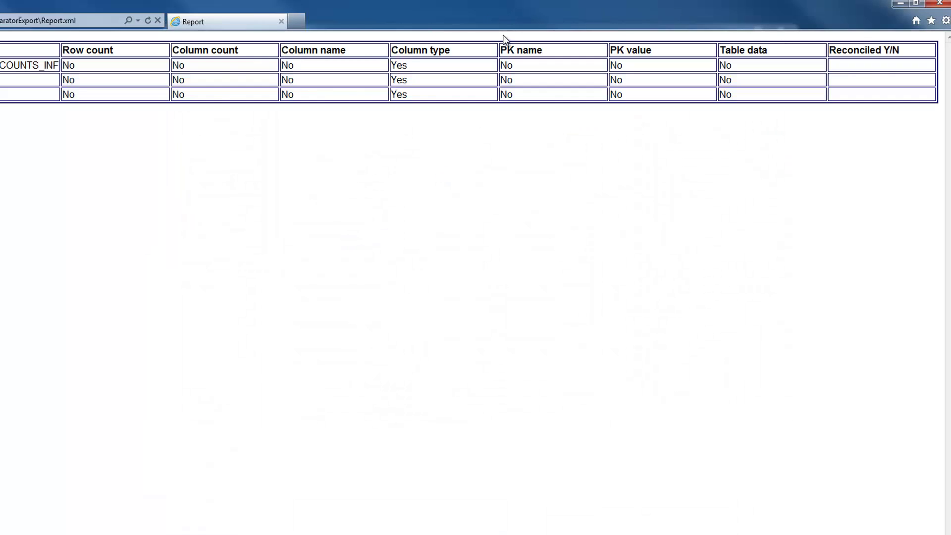
{"action": "double_click", "coordinate": [540, 1]}
{"action": "left_click_drag", "start_coordinate": [508, 40], "coordinate": [553, 55]}
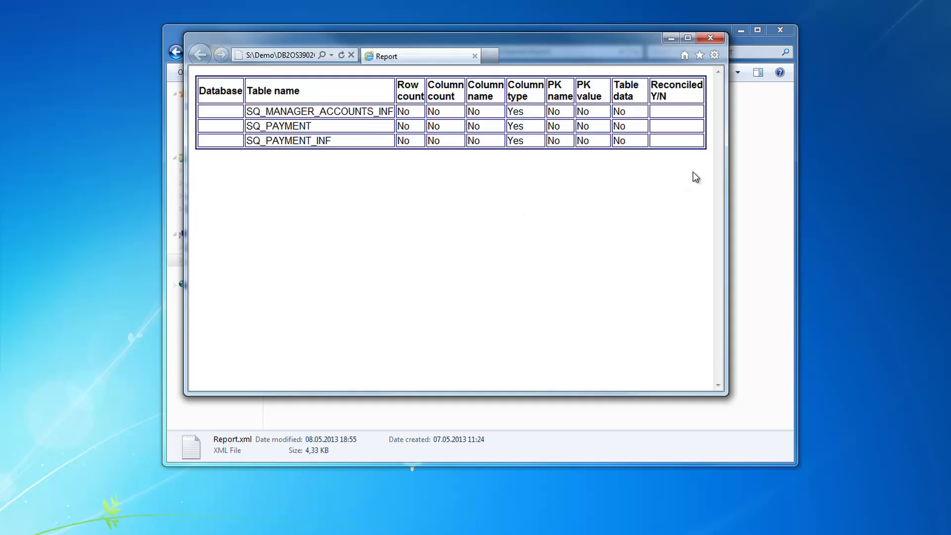
Examine the row count and column type results for each table in the XML report, then close it.
{"action": "left_click_drag", "start_coordinate": [280, 111], "coordinate": [509, 152]}
{"action": "left_click", "coordinate": [518, 140]}
{"action": "left_click_drag", "start_coordinate": [419, 113], "coordinate": [400, 114]}
{"action": "left_click_drag", "start_coordinate": [530, 115], "coordinate": [508, 115]}
{"action": "left_click", "coordinate": [509, 91]}
{"action": "double_click", "coordinate": [401, 111]}
{"action": "left_click_drag", "start_coordinate": [506, 111], "coordinate": [531, 116]}
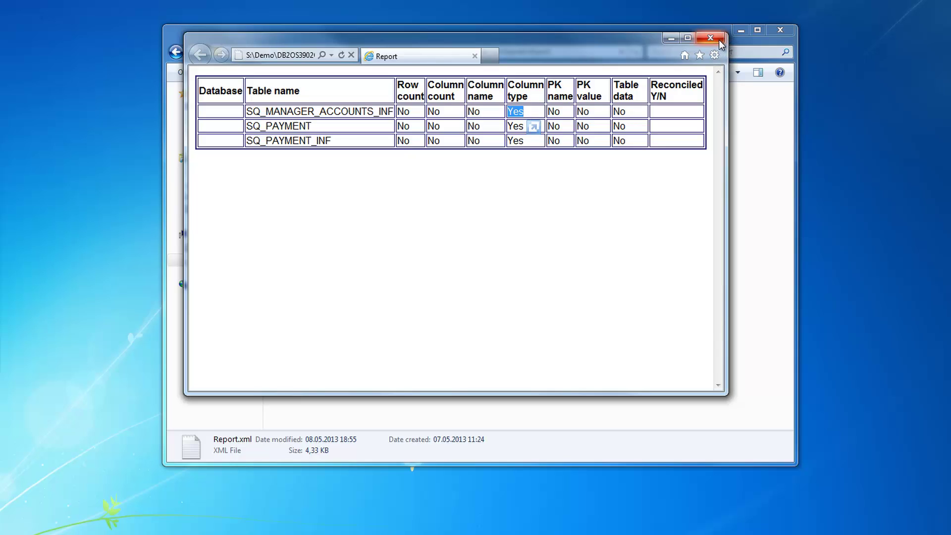
{"action": "left_click_drag", "start_coordinate": [508, 111], "coordinate": [522, 143]}
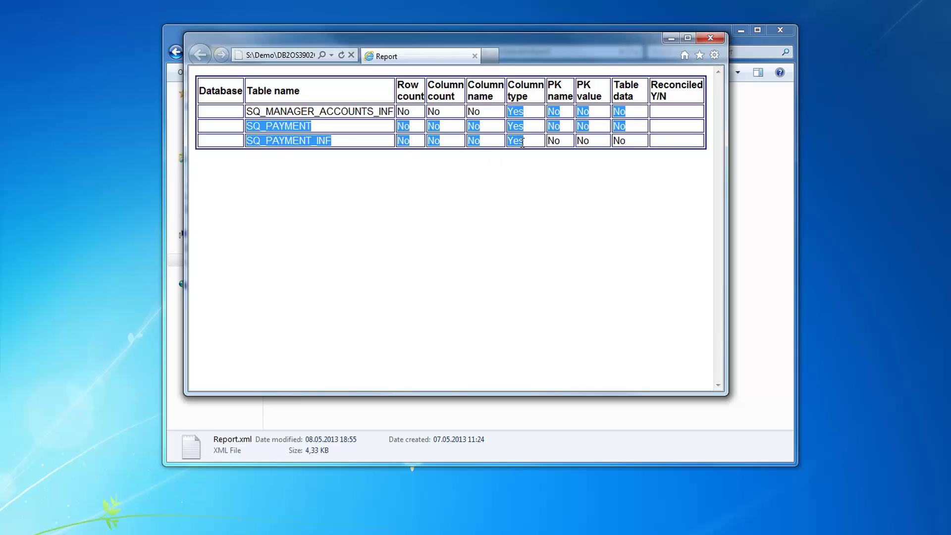
{"action": "left_click", "coordinate": [524, 143]}
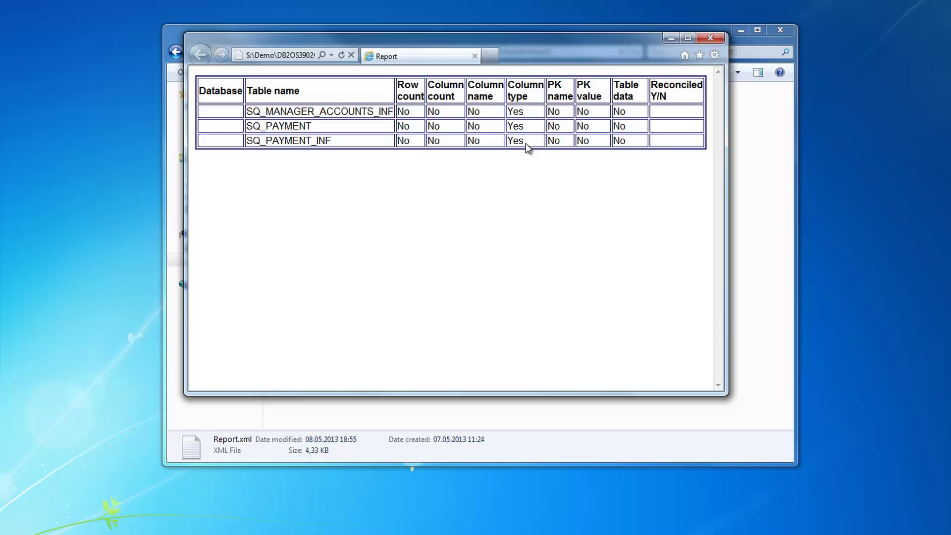
{"action": "left_click", "coordinate": [717, 40]}
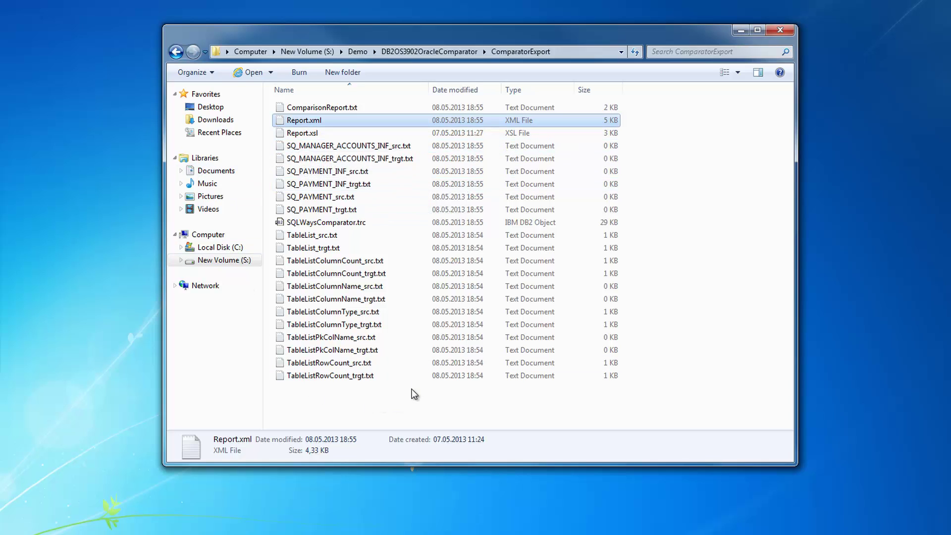
Look through the source and target TableList files covering table lists, column counts, names, types, primary keys and row counts.
{"action": "mouse_move", "coordinate": [305, 240]}
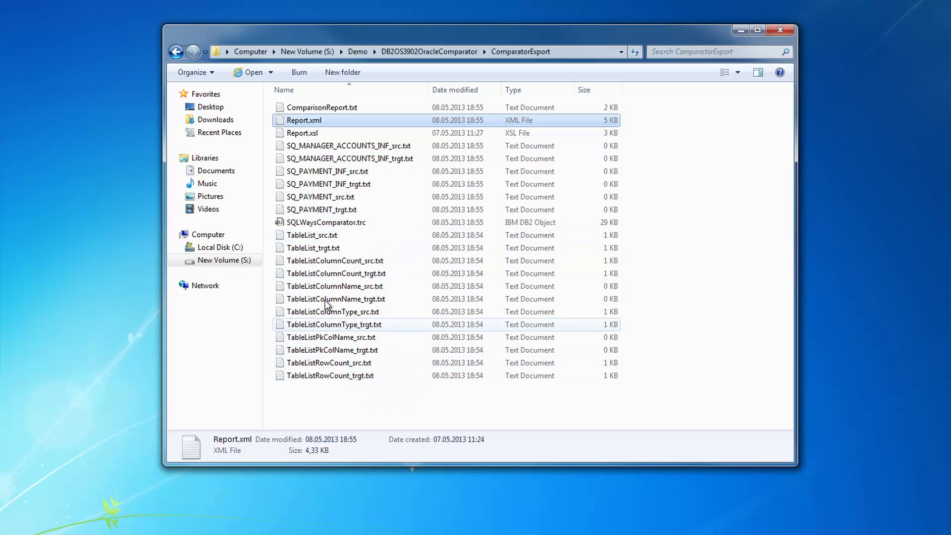
{"action": "left_click", "coordinate": [317, 241]}
{"action": "key", "text": "Down"}
{"action": "key", "text": "Down"}
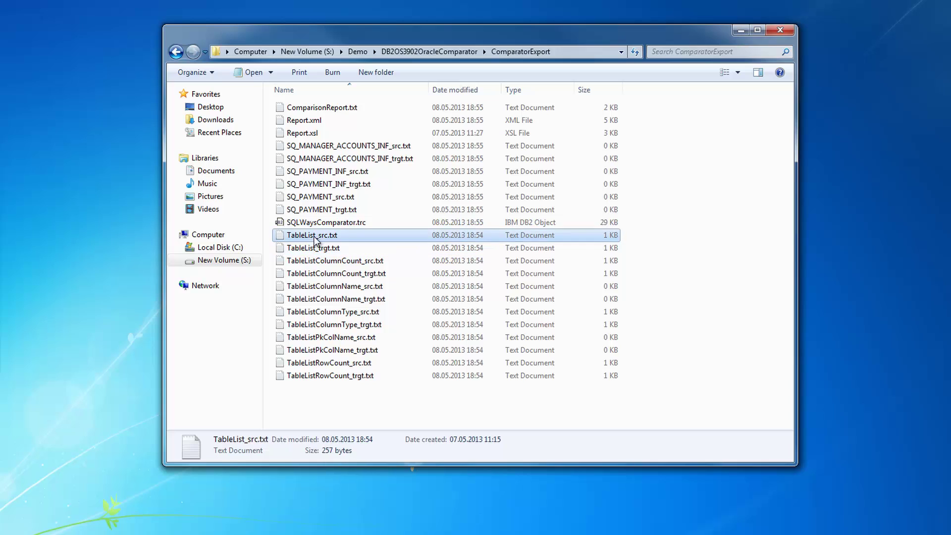
{"action": "key", "text": "Up"}
{"action": "key", "text": "Up"}
{"action": "key", "text": "Down"}
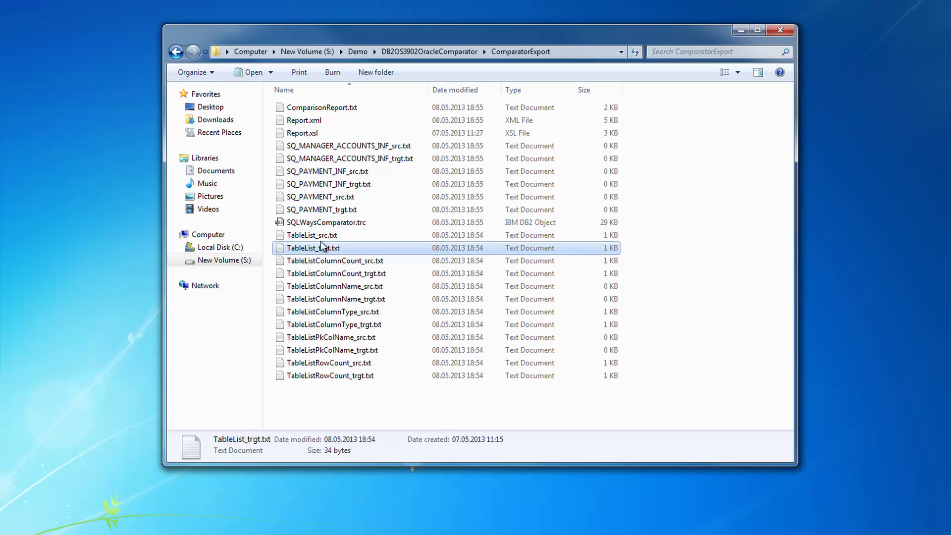
{"action": "key", "text": "Up"}
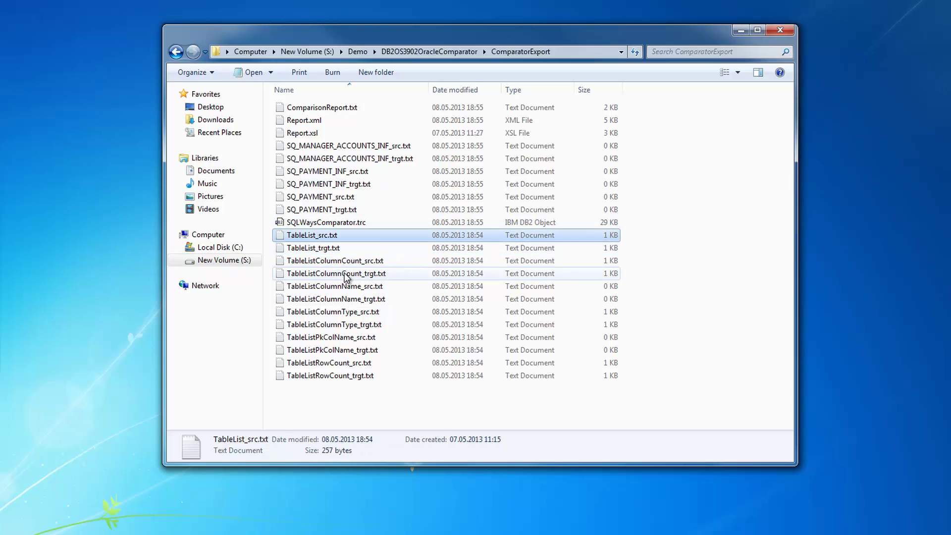
{"action": "key", "text": "Down"}
{"action": "key", "text": "Down"}
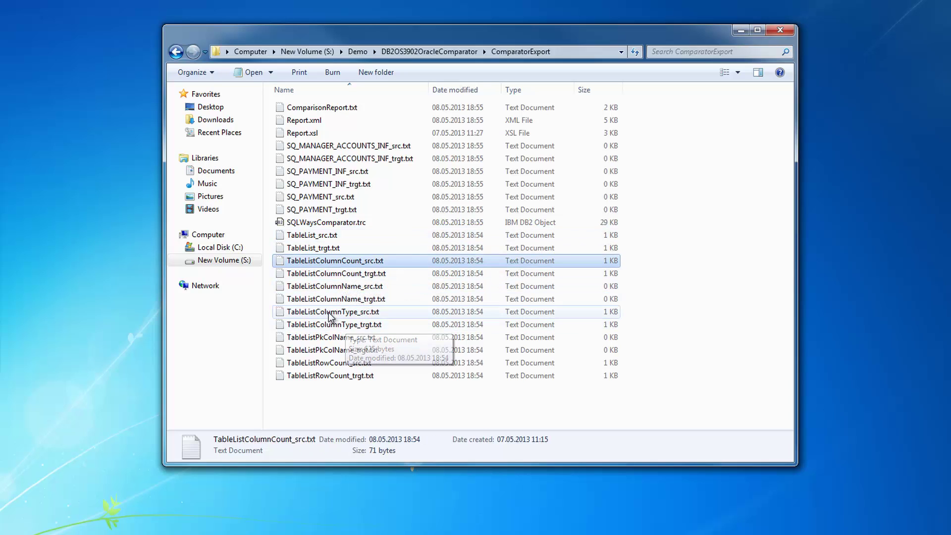
{"action": "key", "text": "Down"}
{"action": "key", "text": "Down"}
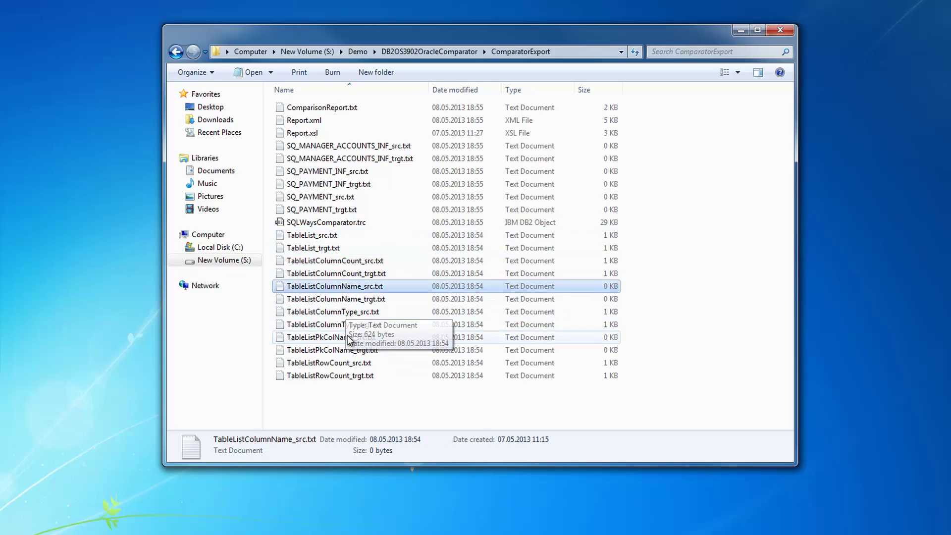
{"action": "key", "text": "Down"}
{"action": "key", "text": "Down"}
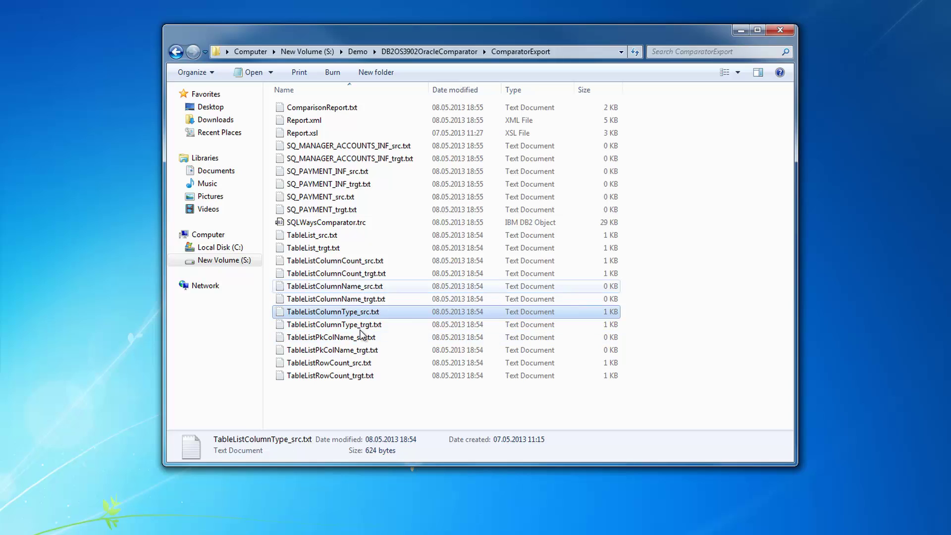
{"action": "key", "text": "Down"}
{"action": "key", "text": "Down"}
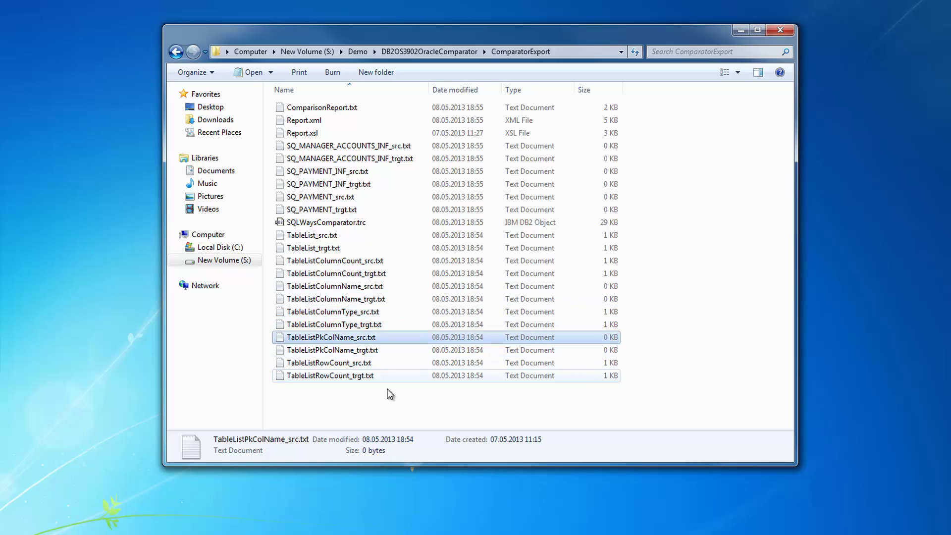
{"action": "key", "text": "Down"}
{"action": "key", "text": "Down"}
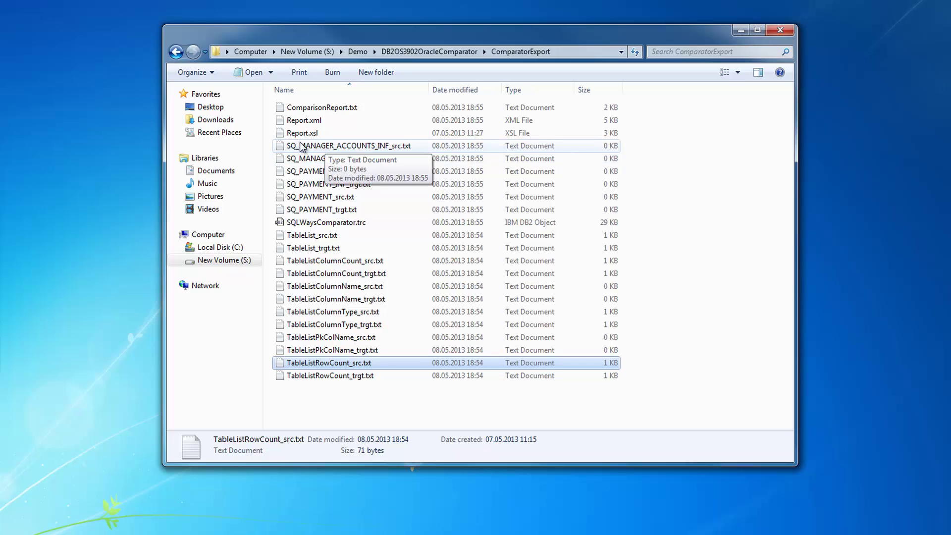
Check the contents of the source and target data difference files for SQ_MANAGER_ACCOUNTS_INF, closing each one.
{"action": "left_click", "coordinate": [367, 147]}
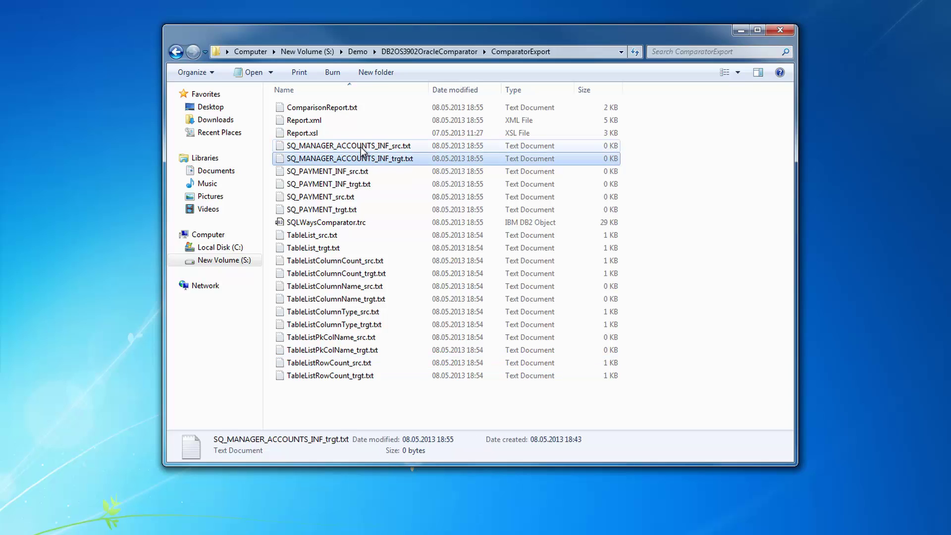
{"action": "left_click", "coordinate": [367, 158]}
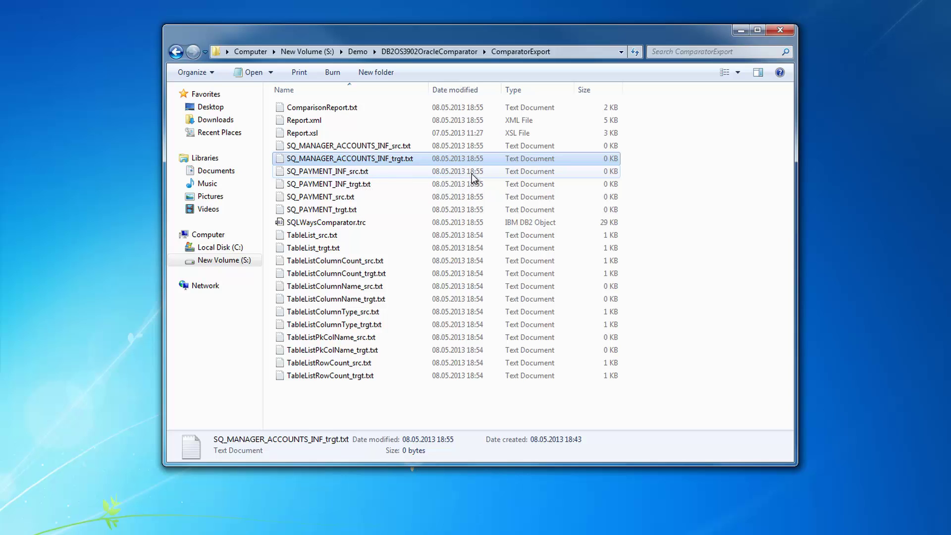
{"action": "double_click", "coordinate": [371, 146]}
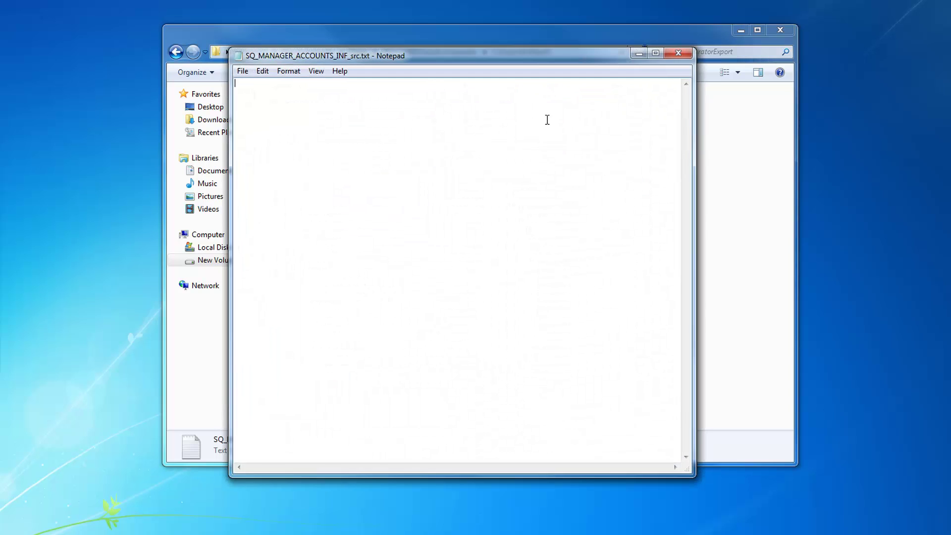
{"action": "left_click", "coordinate": [689, 53]}
{"action": "double_click", "coordinate": [391, 157]}
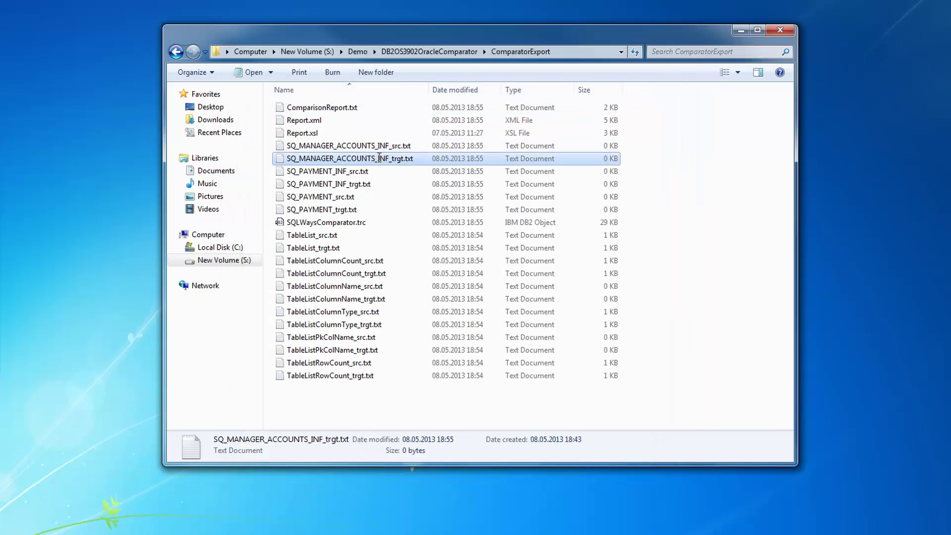
{"action": "left_click", "coordinate": [678, 54]}
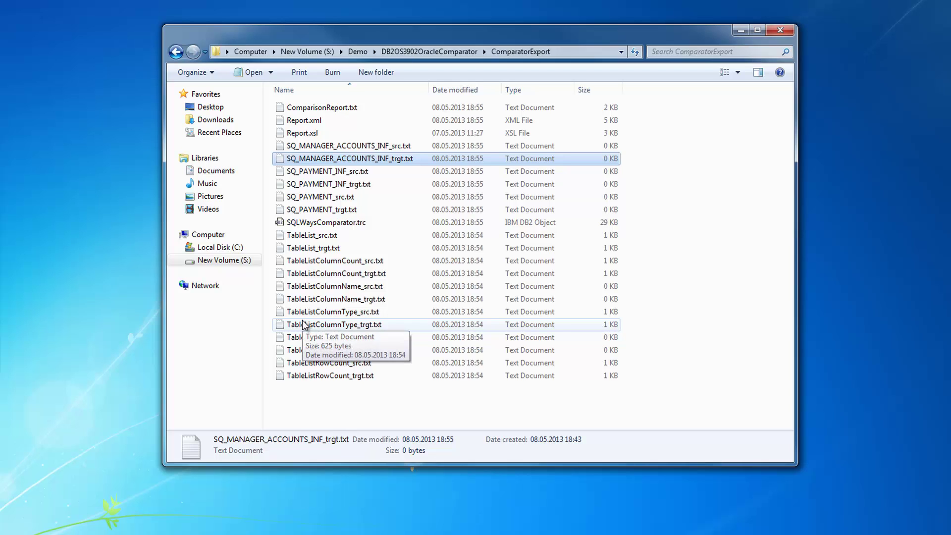
Switch to Oracle SQL Developer and run the select query on sq_manager_accounts_inf to view the table's rows.
{"action": "key", "text": "alt+Tab"}
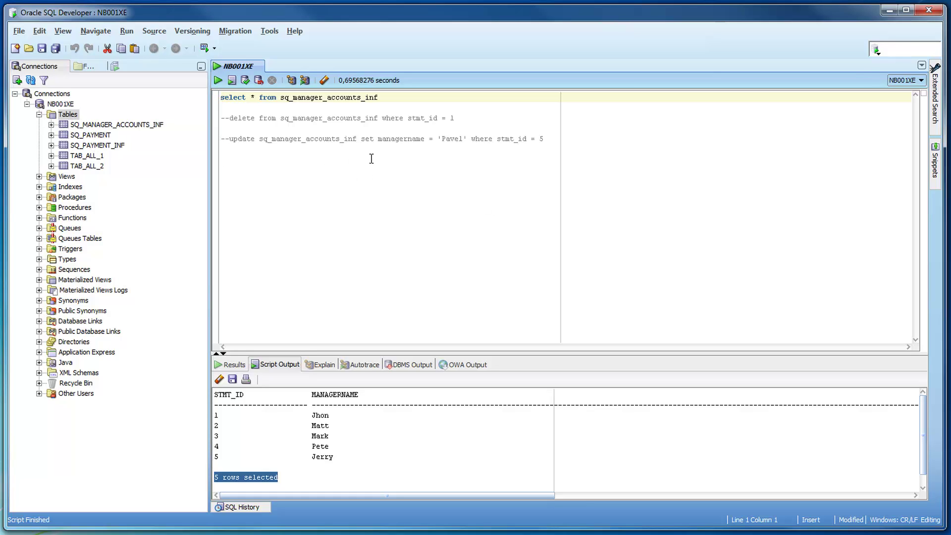
{"action": "left_click_drag", "start_coordinate": [379, 97], "coordinate": [220, 97]}
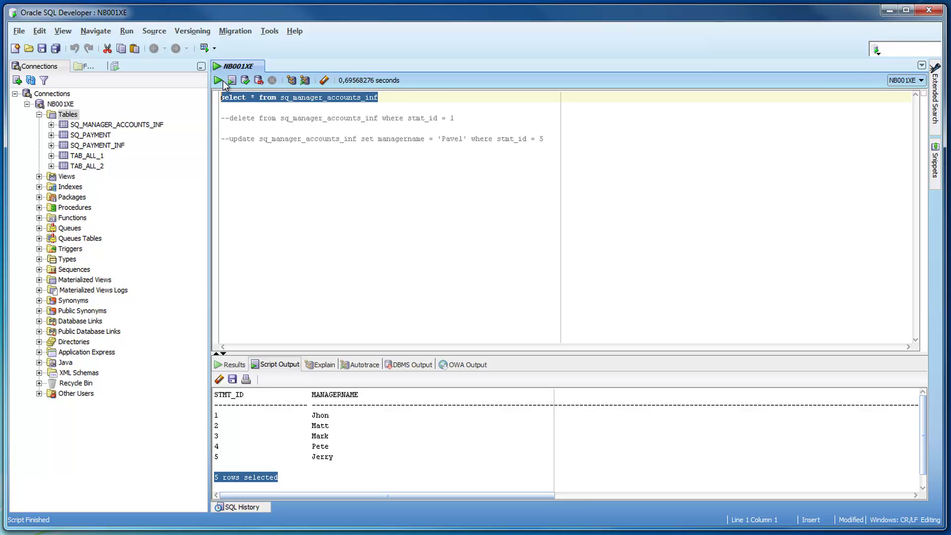
{"action": "left_click", "coordinate": [231, 81]}
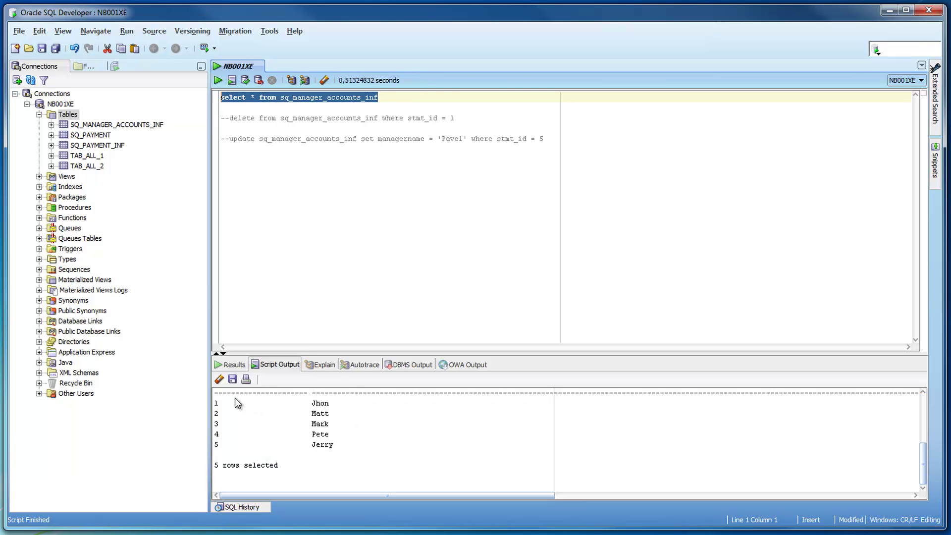
{"action": "left_click", "coordinate": [282, 97]}
{"action": "left_click_drag", "start_coordinate": [284, 99], "coordinate": [379, 97]}
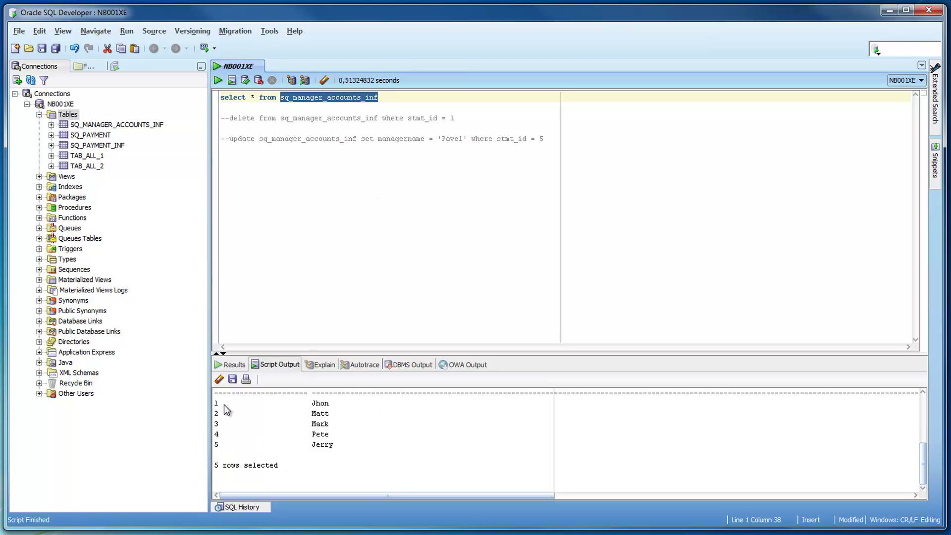
Uncomment the delete statement that removes the stmt_id = 1 row from sq_manager_accounts_inf.
{"action": "left_click", "coordinate": [262, 113]}
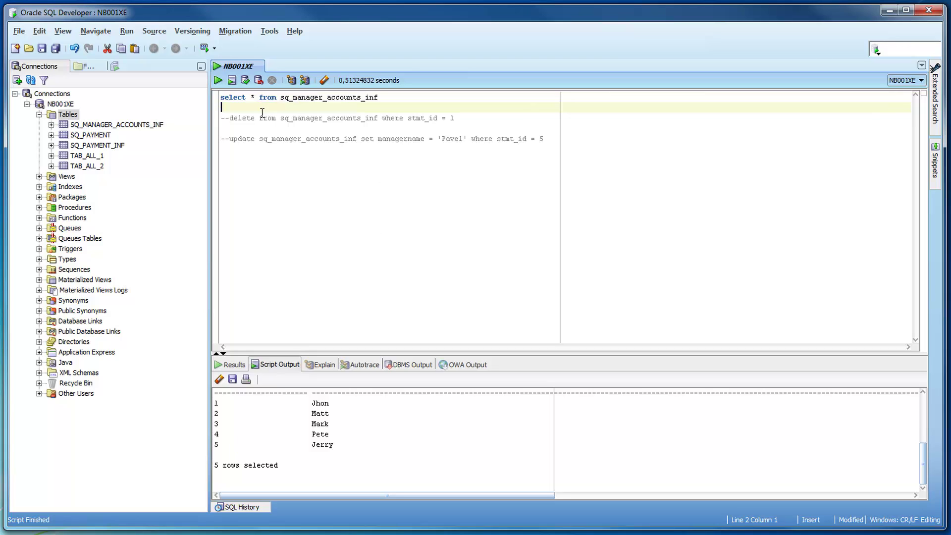
{"action": "left_click", "coordinate": [229, 119]}
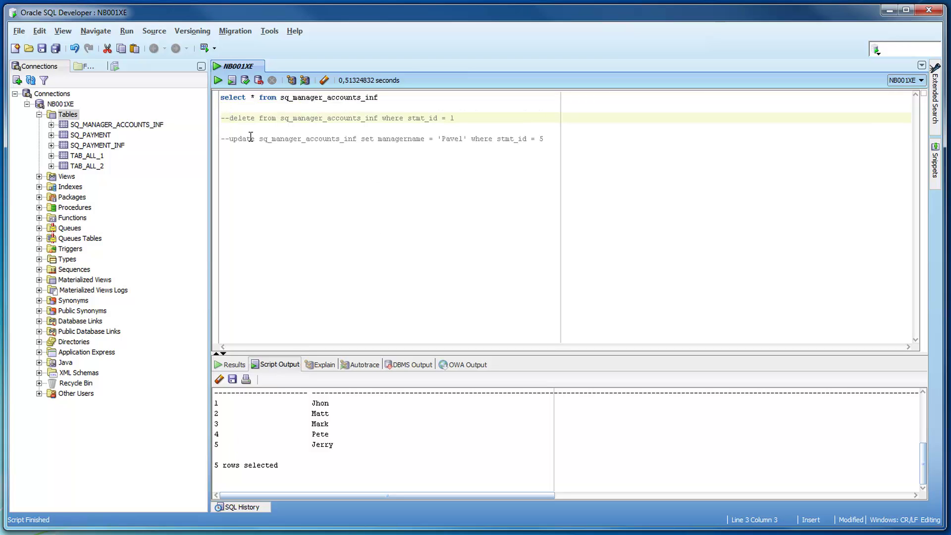
{"action": "key", "text": "BackSpace"}
{"action": "key", "text": "BackSpace"}
{"action": "key", "text": "ctrl+Right"}
{"action": "key", "text": "ctrl+Right"}
{"action": "key", "text": "ctrl+Right"}
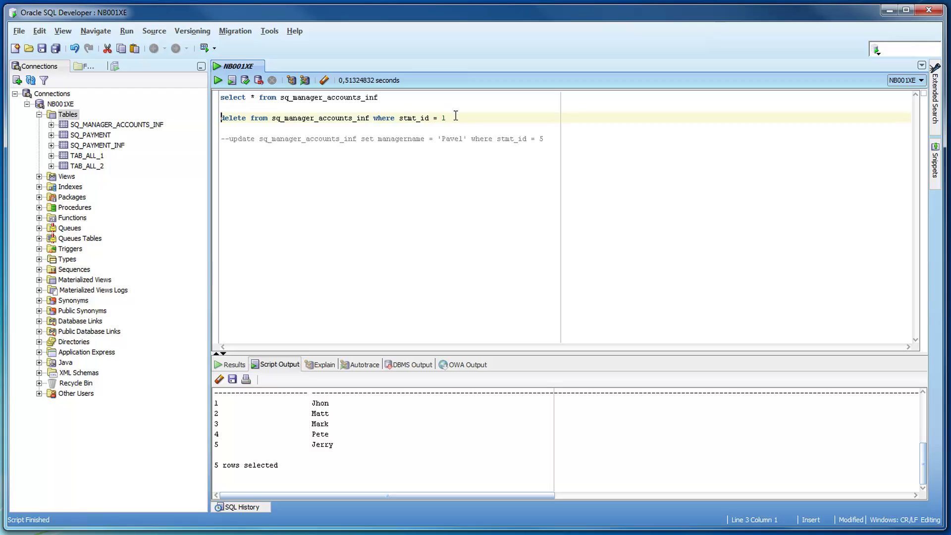
{"action": "key", "text": "shift+End"}
{"action": "left_click_drag", "start_coordinate": [448, 119], "coordinate": [218, 119]}
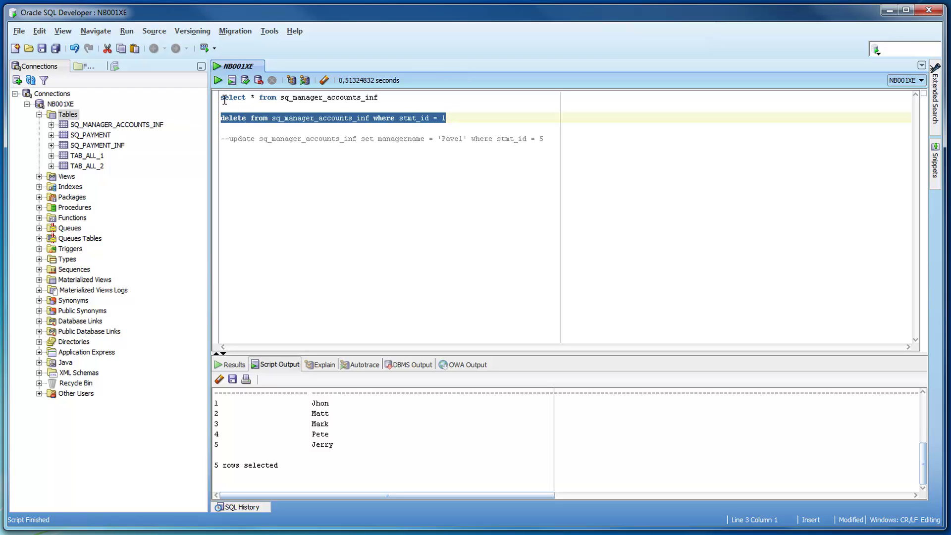
Comment out the select query and run the script to delete the row with stmt_id = 1.
{"action": "left_click", "coordinate": [225, 99]}
{"action": "key", "text": "Home"}
{"action": "type", "text": "--"}
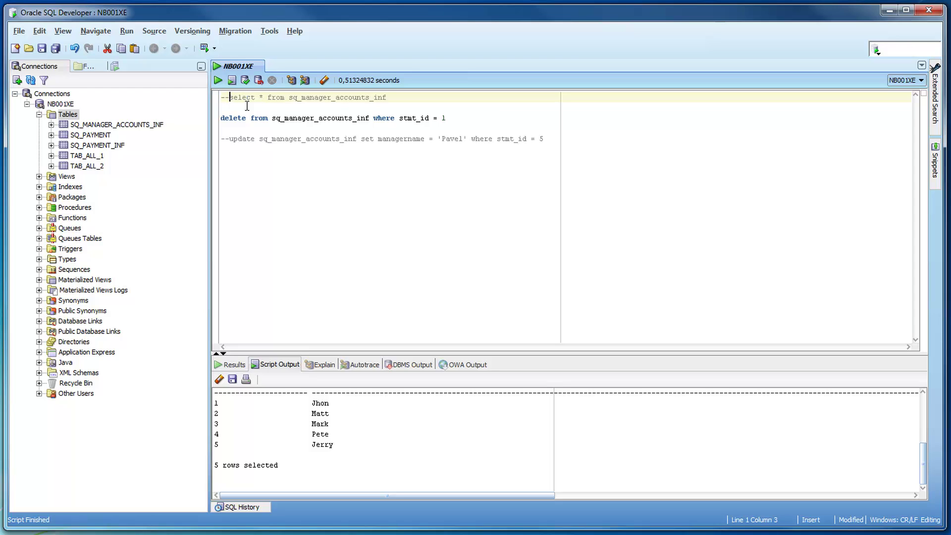
{"action": "left_click", "coordinate": [231, 81]}
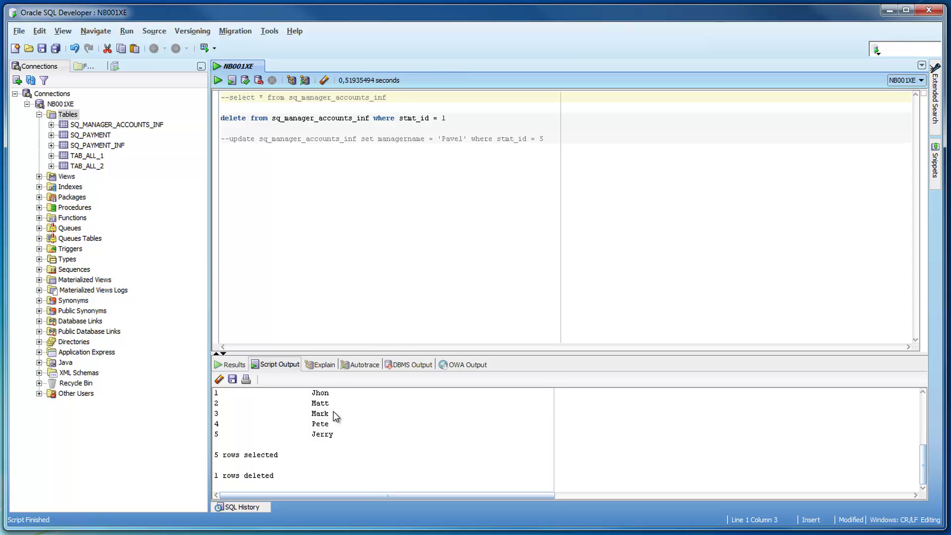
Add a commit statement below the delete statement and run only that commit.
{"action": "left_click", "coordinate": [483, 117]}
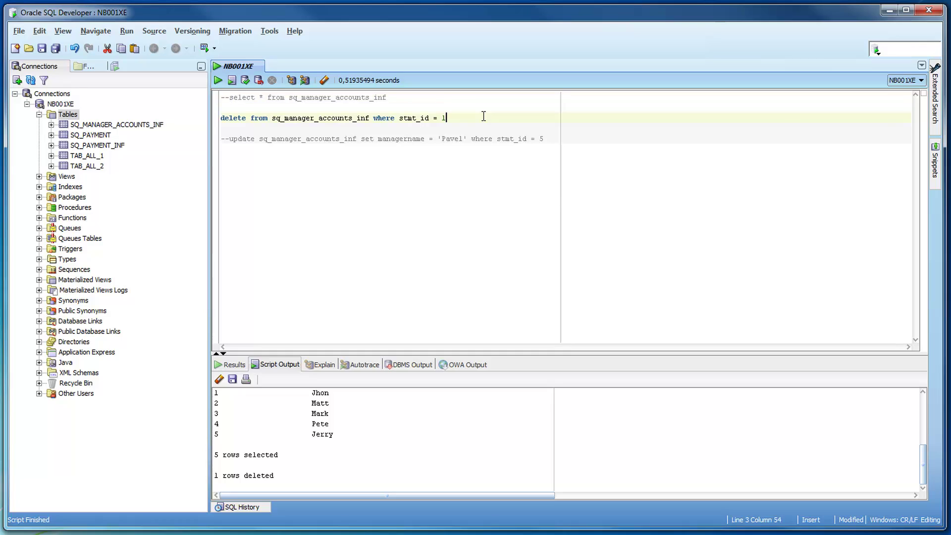
{"action": "key", "text": "Return"}
{"action": "type", "text": "commit"}
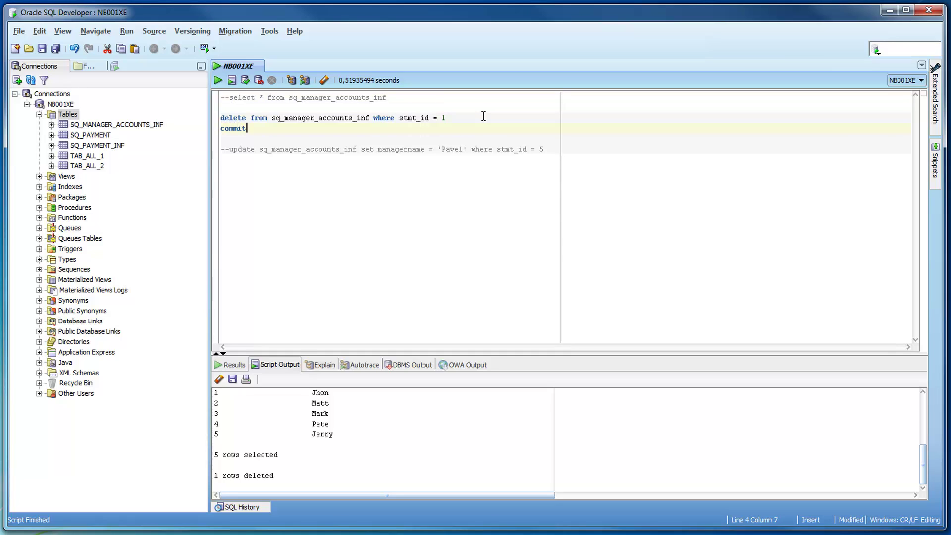
{"action": "left_click_drag", "start_coordinate": [246, 128], "coordinate": [213, 128]}
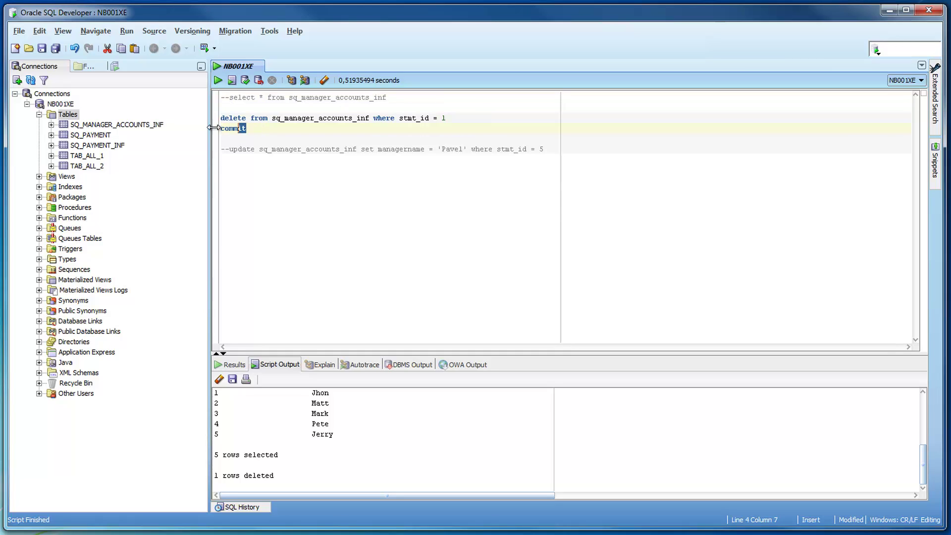
{"action": "left_click", "coordinate": [232, 80]}
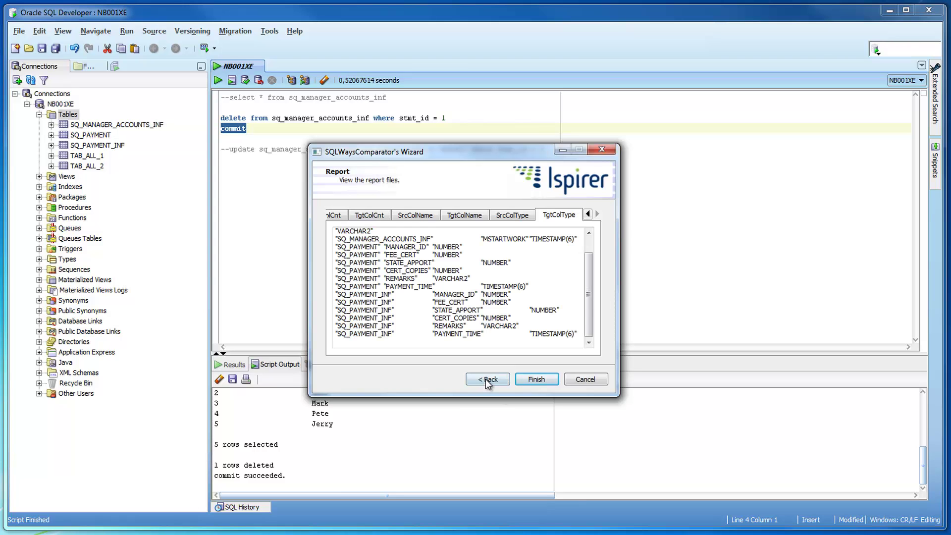
Switch to the SQLWaysComparator wizard, rerun the comparison with the same selections and proceed to its report.
{"action": "left_click", "coordinate": [488, 383]}
{"action": "left_click", "coordinate": [487, 379]}
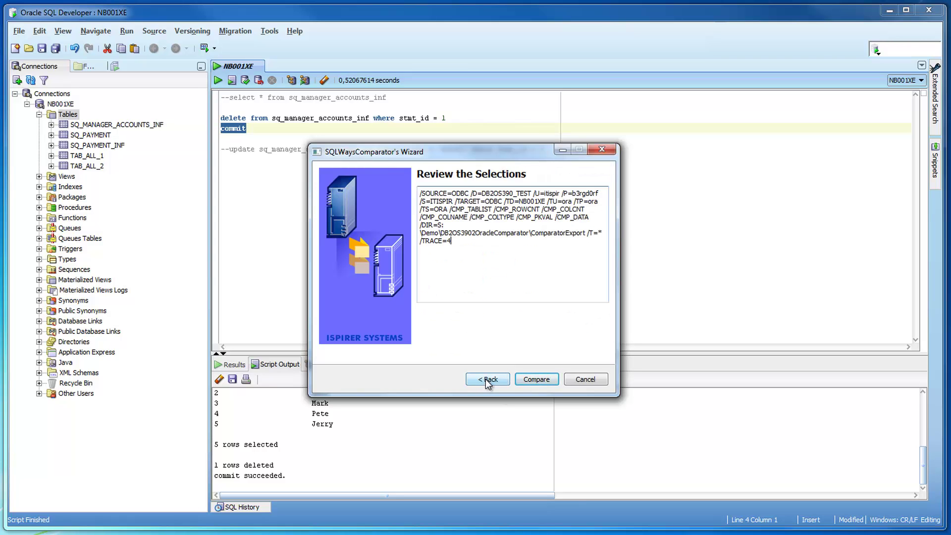
{"action": "left_click", "coordinate": [531, 379]}
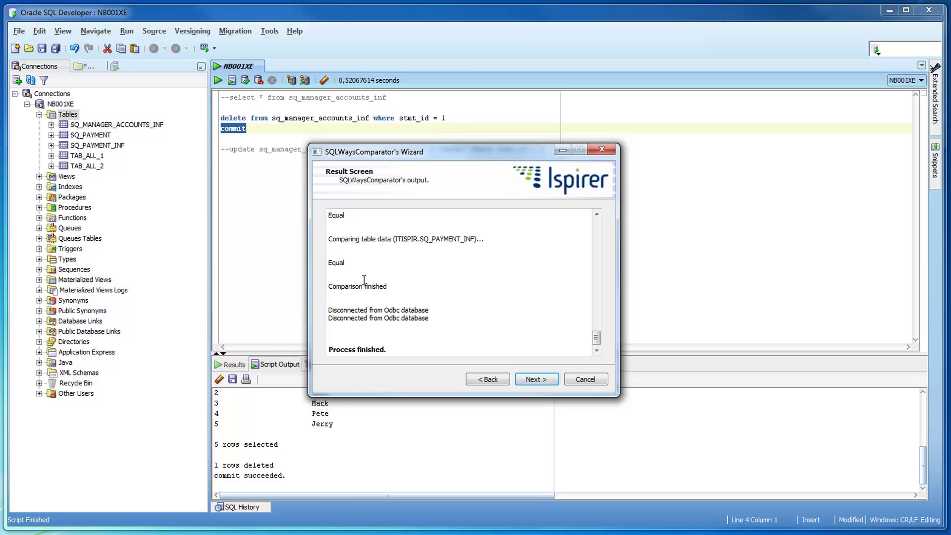
{"action": "left_click", "coordinate": [536, 379]}
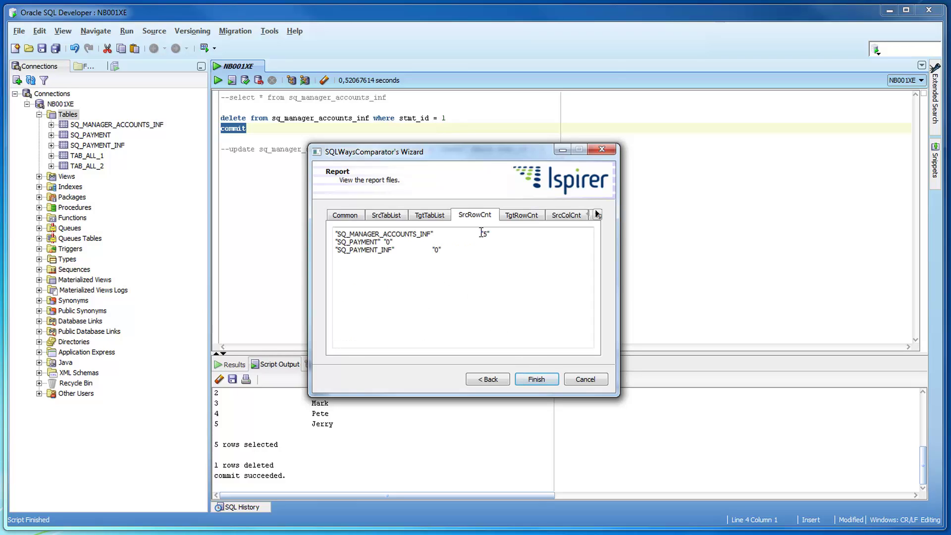
Compare the source and target row counts of SQ_MANAGER_ACCOUNTS_INF in the wizard's report.
{"action": "left_click", "coordinate": [598, 215]}
{"action": "left_click", "coordinate": [598, 215]}
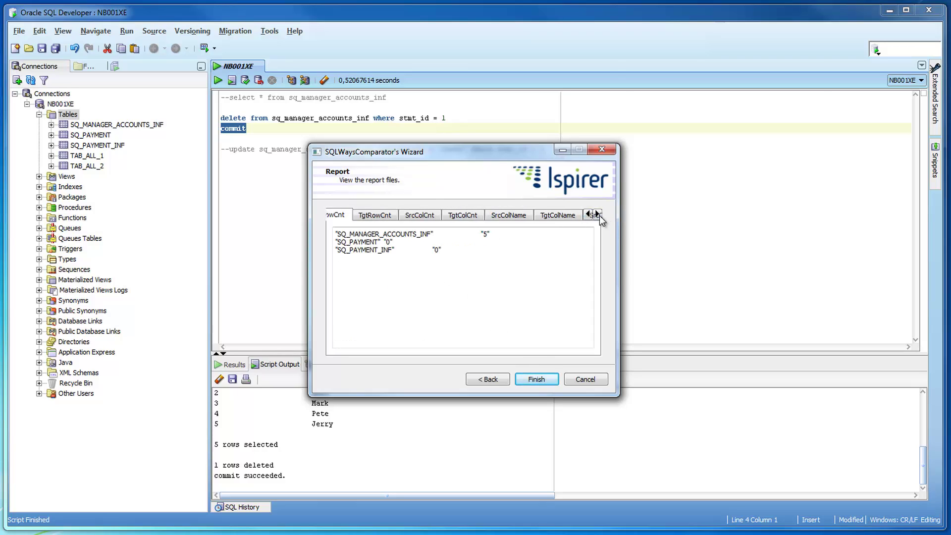
{"action": "left_click", "coordinate": [598, 215]}
{"action": "left_click", "coordinate": [598, 215]}
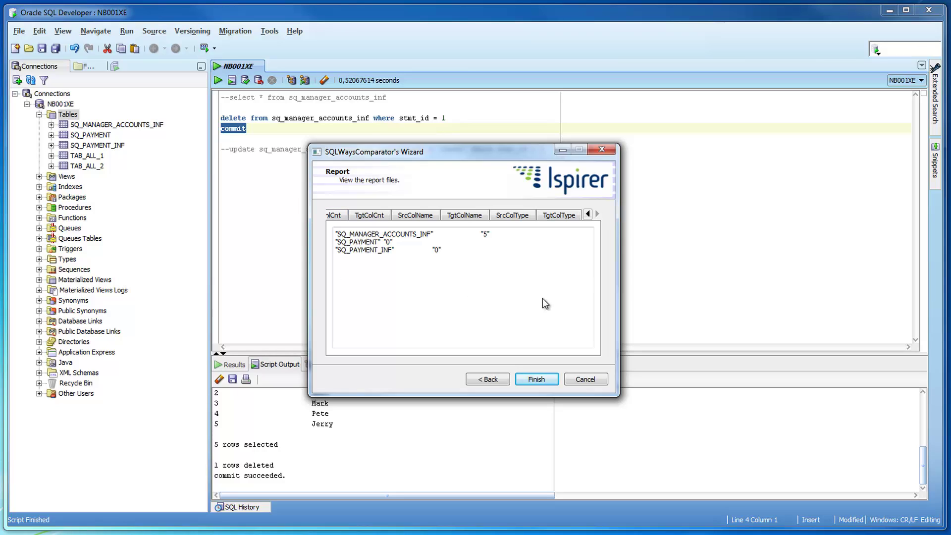
{"action": "left_click", "coordinate": [354, 218]}
{"action": "left_click", "coordinate": [588, 214]}
{"action": "left_click", "coordinate": [588, 214]}
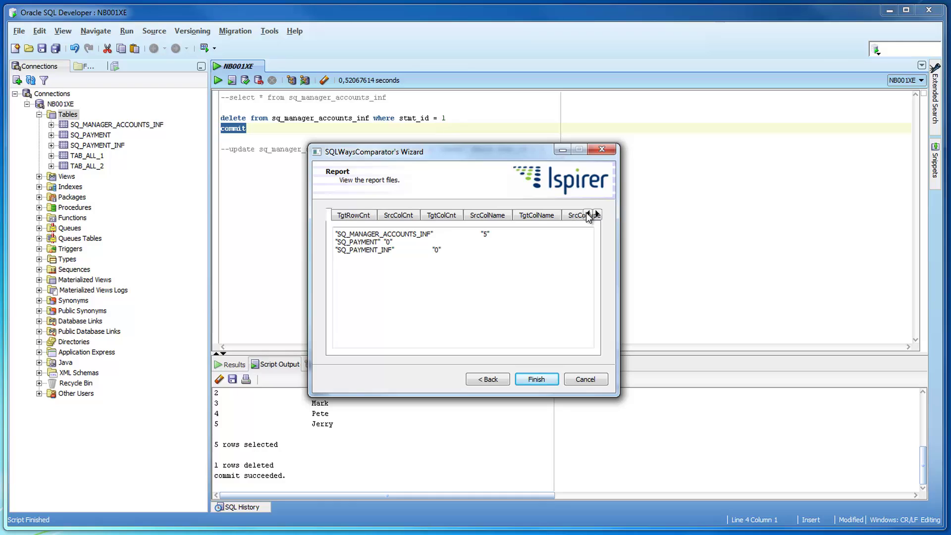
{"action": "left_click", "coordinate": [587, 214]}
{"action": "left_click", "coordinate": [396, 216]}
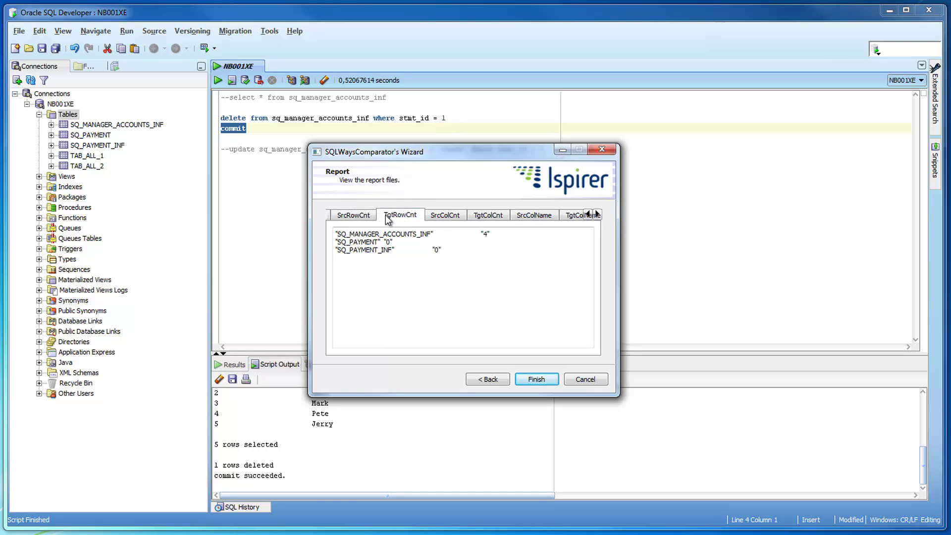
{"action": "left_click", "coordinate": [372, 218]}
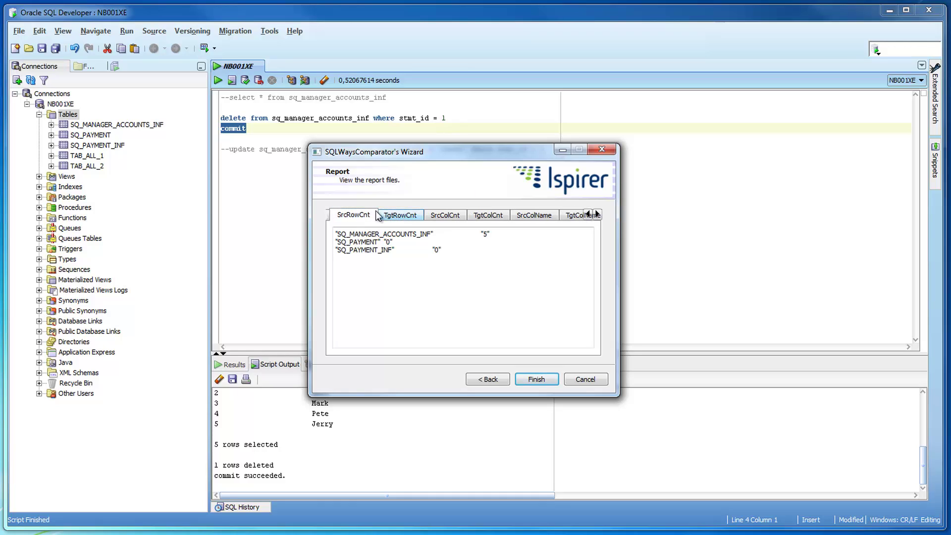
{"action": "double_click", "coordinate": [486, 233]}
{"action": "left_click", "coordinate": [399, 219]}
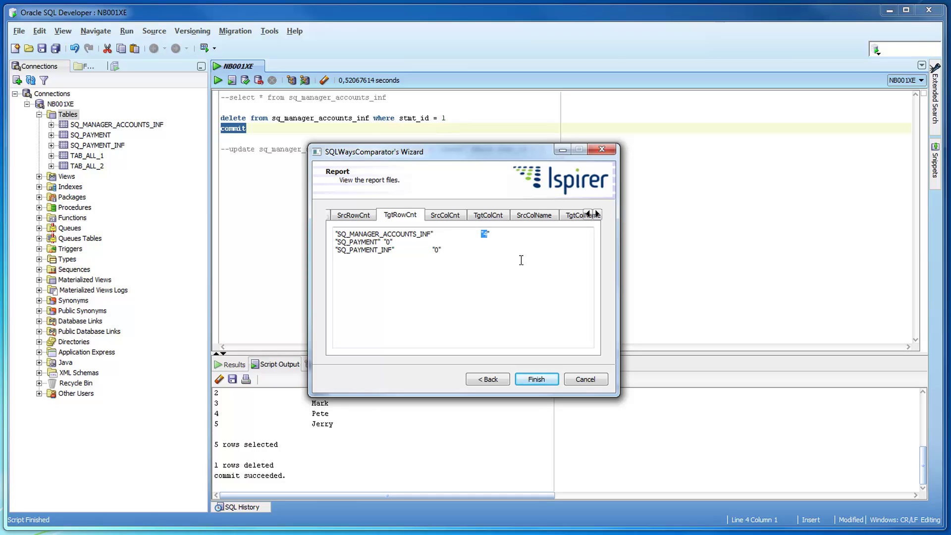
{"action": "left_click", "coordinate": [588, 214]}
{"action": "left_click", "coordinate": [588, 214]}
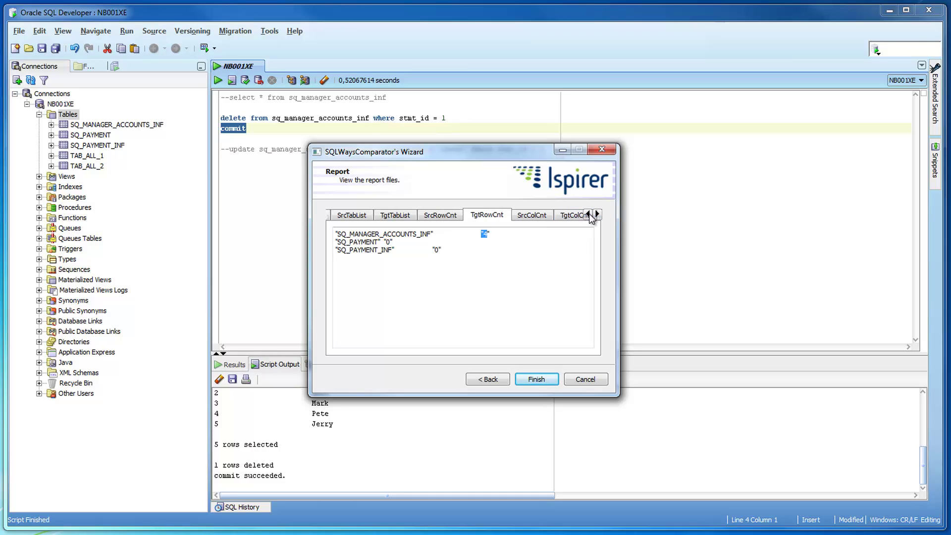
{"action": "left_click", "coordinate": [589, 215]}
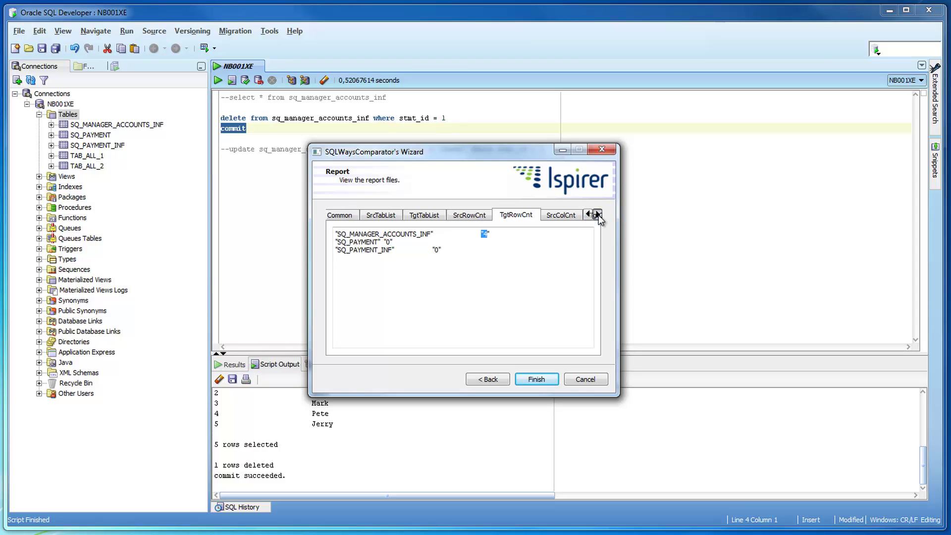
{"action": "left_click", "coordinate": [598, 214]}
{"action": "left_click", "coordinate": [597, 214]}
{"action": "left_click", "coordinate": [597, 215]}
{"action": "left_click", "coordinate": [598, 215]}
{"action": "left_click", "coordinate": [598, 215]}
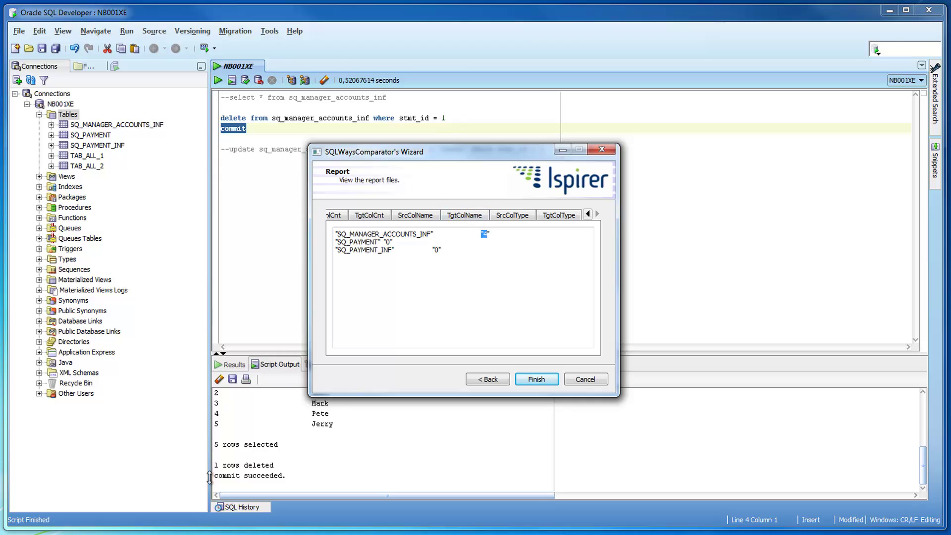
Switch to the ComparatorExport folder and open SQ_MANAGER_ACCOUNTS_INF_src.txt and SQ_MANAGER_ACCOUNTS_INF_trgt.txt side by side.
{"action": "key", "text": "super"}
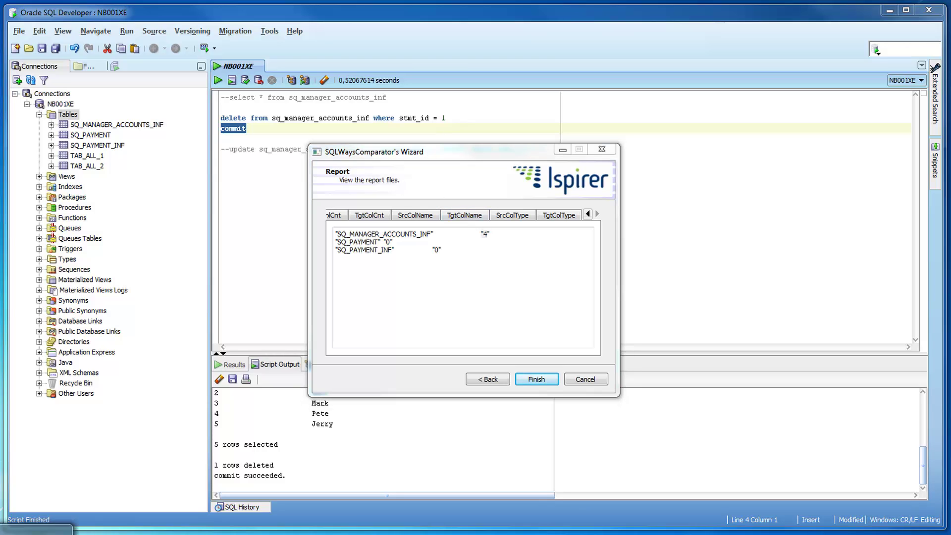
{"action": "key", "text": "Return"}
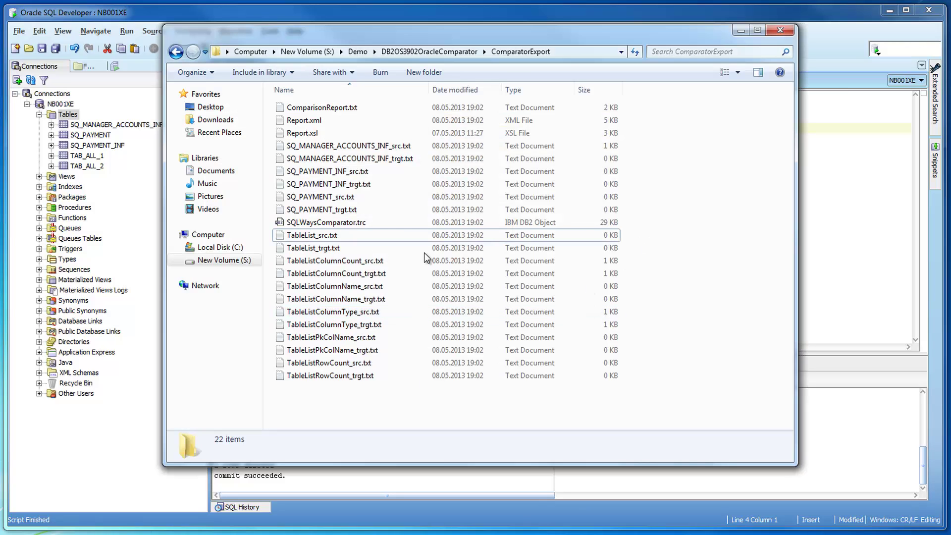
{"action": "double_click", "coordinate": [353, 148]}
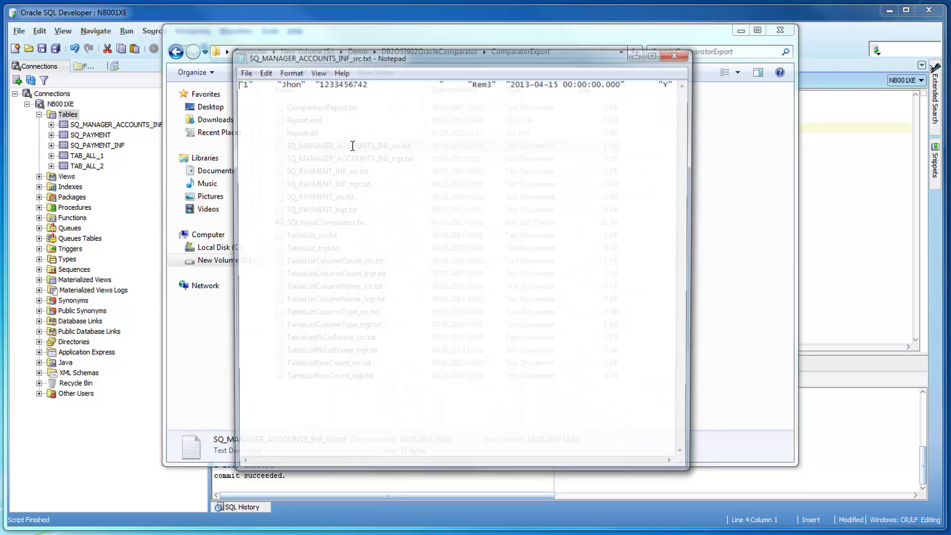
{"action": "left_click_drag", "start_coordinate": [443, 61], "coordinate": [274, 64]}
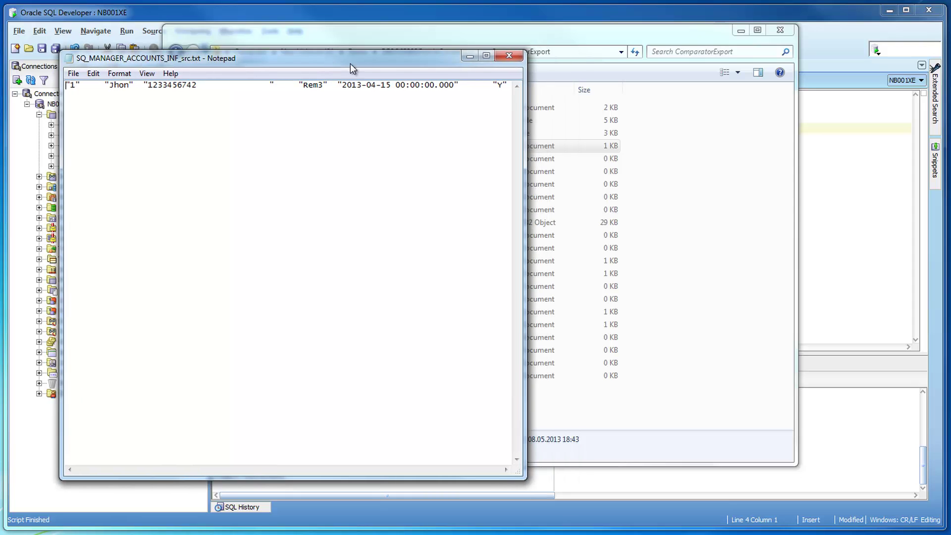
{"action": "double_click", "coordinate": [540, 159]}
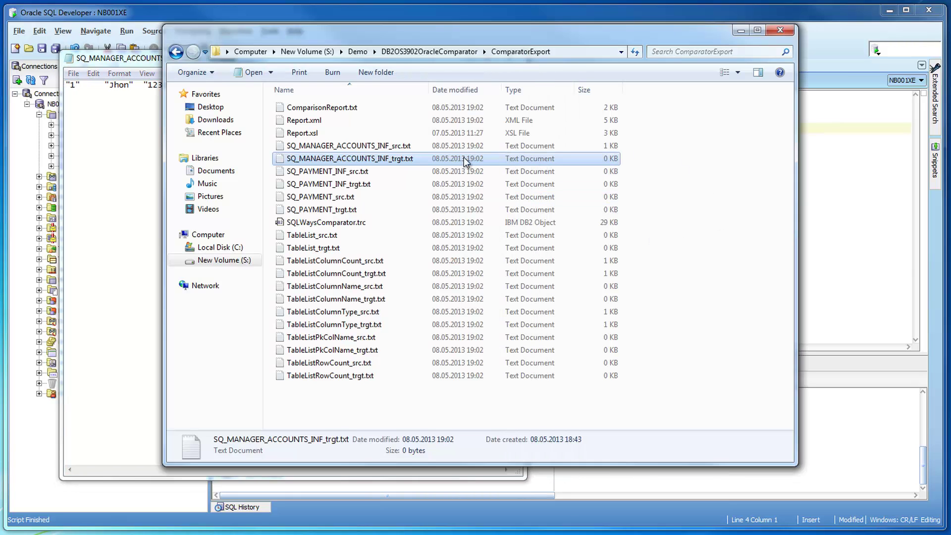
{"action": "left_click", "coordinate": [742, 30]}
{"action": "left_click_drag", "start_coordinate": [495, 55], "coordinate": [640, 53]}
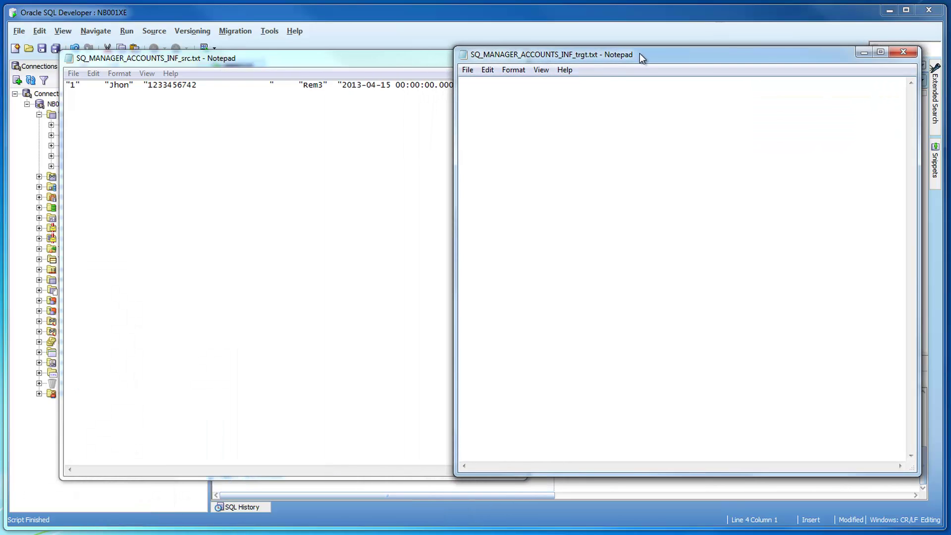
Compare the differing row in the source data file with the target file's contents, then close the target file.
{"action": "left_click", "coordinate": [174, 117]}
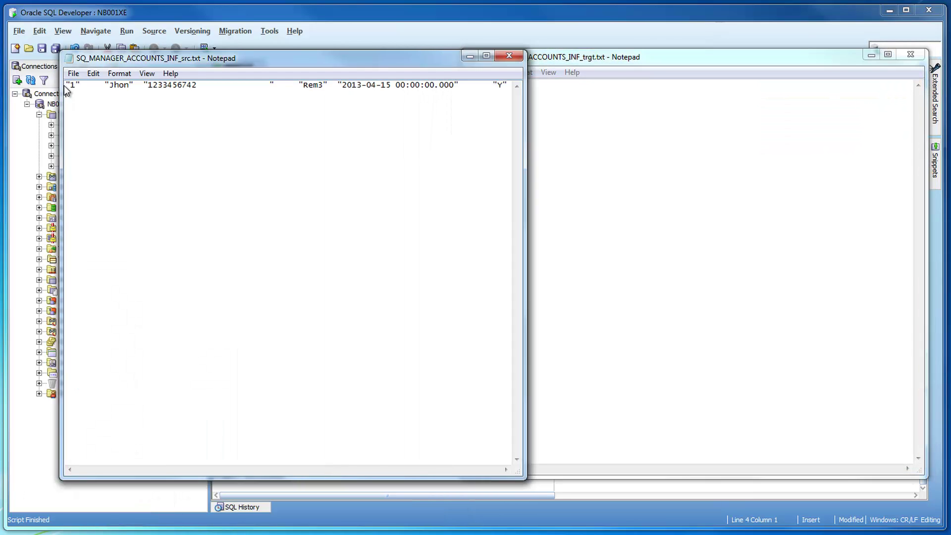
{"action": "left_click_drag", "start_coordinate": [69, 86], "coordinate": [564, 73]}
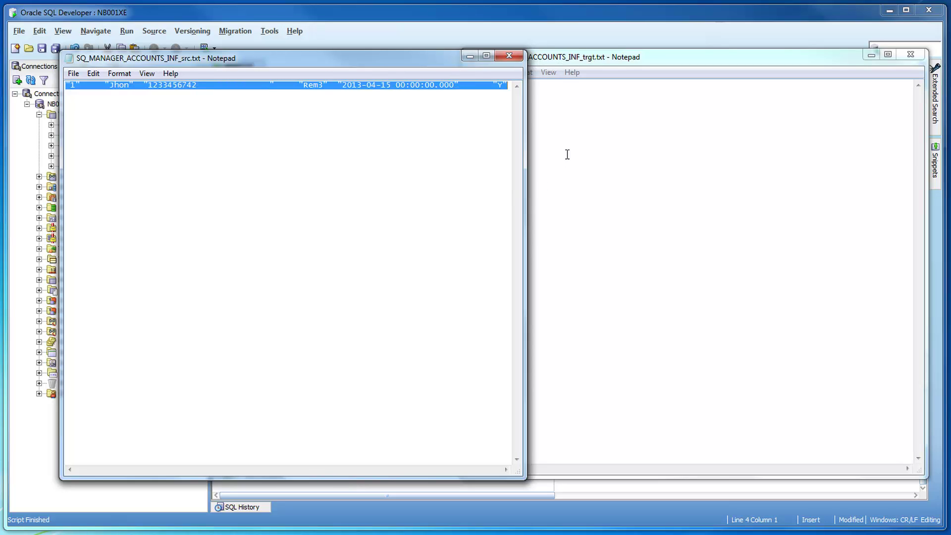
{"action": "left_click", "coordinate": [599, 98]}
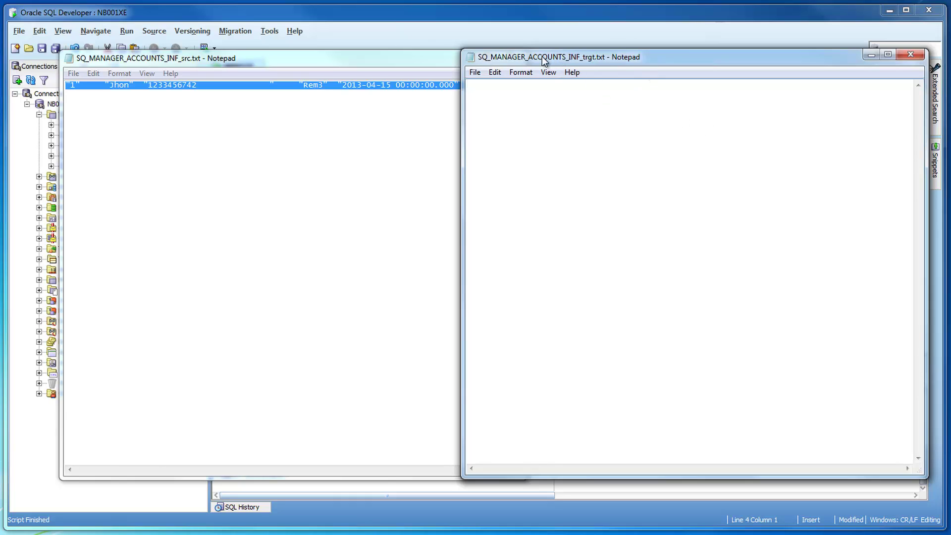
{"action": "left_click", "coordinate": [251, 128]}
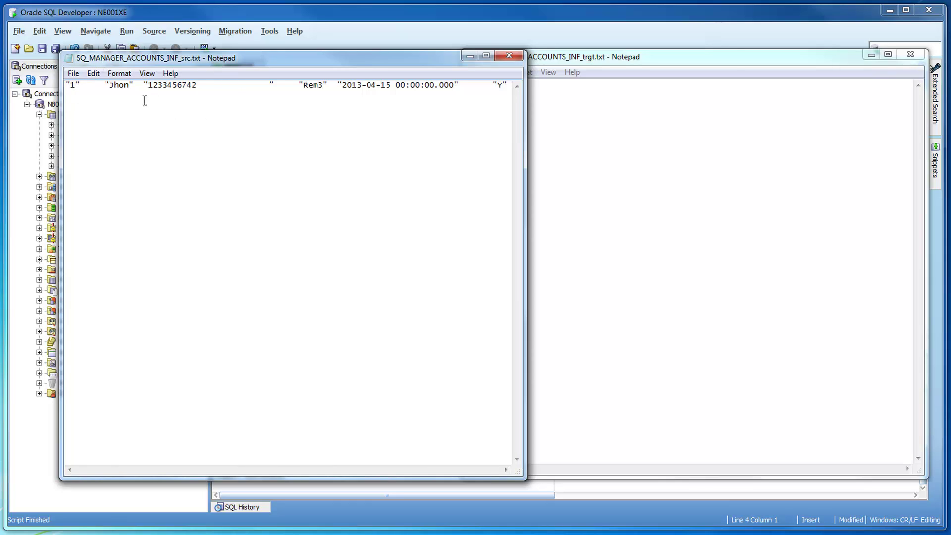
{"action": "key", "text": "ctrl+a"}
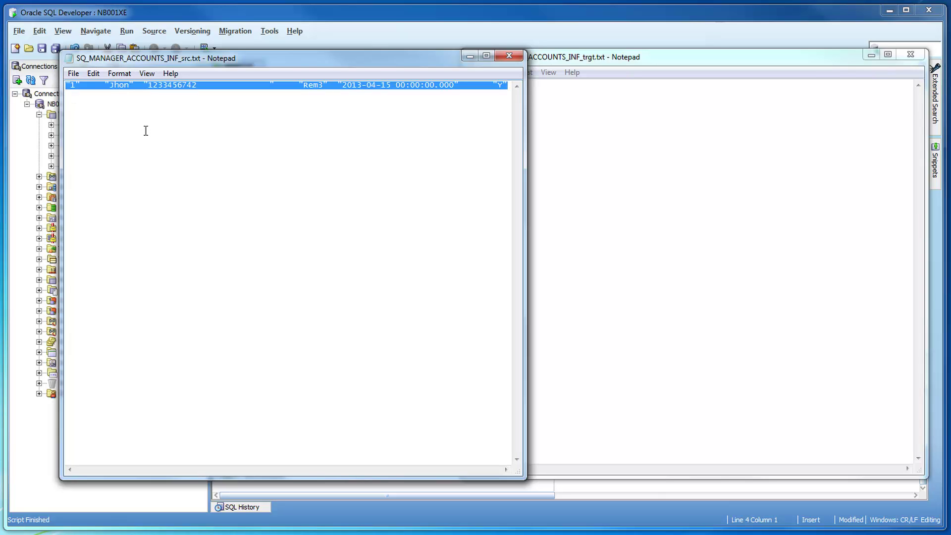
{"action": "left_click", "coordinate": [667, 194]}
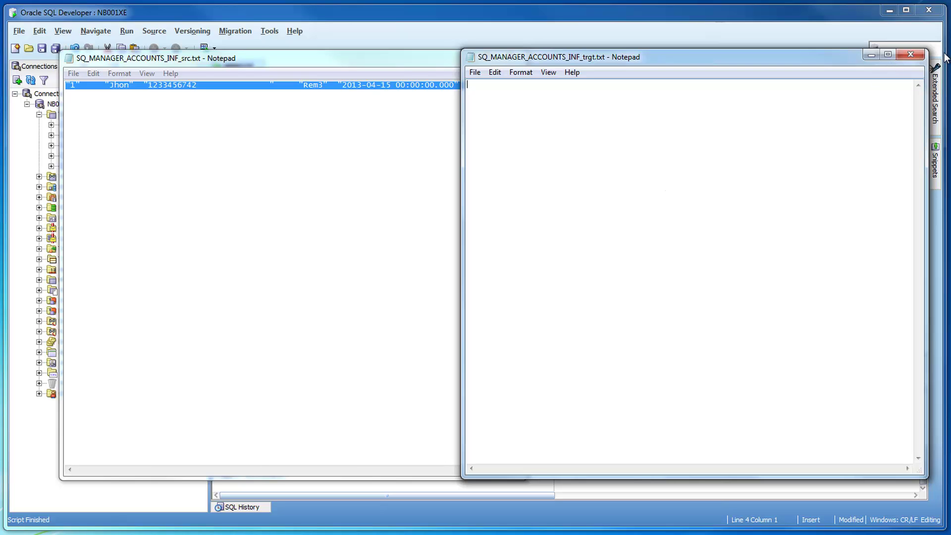
{"action": "left_click", "coordinate": [911, 56]}
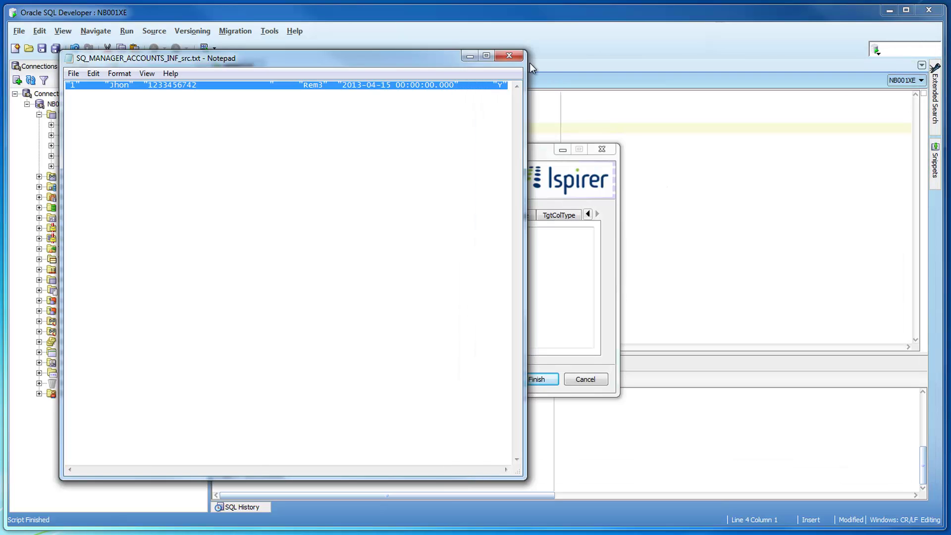
Close the source data file, switch to the ComparatorExport folder and open Report.xml.
{"action": "left_click", "coordinate": [511, 54]}
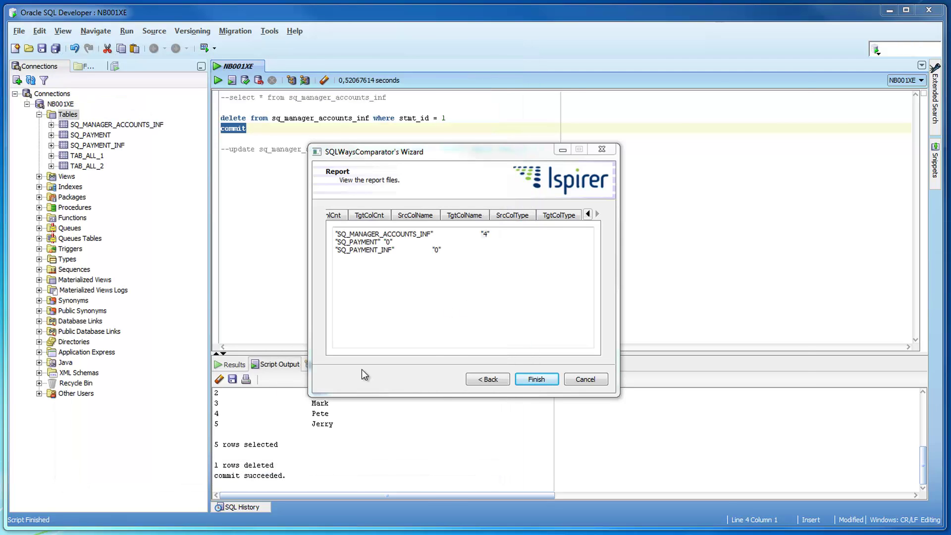
{"action": "key", "text": "alt+Tab"}
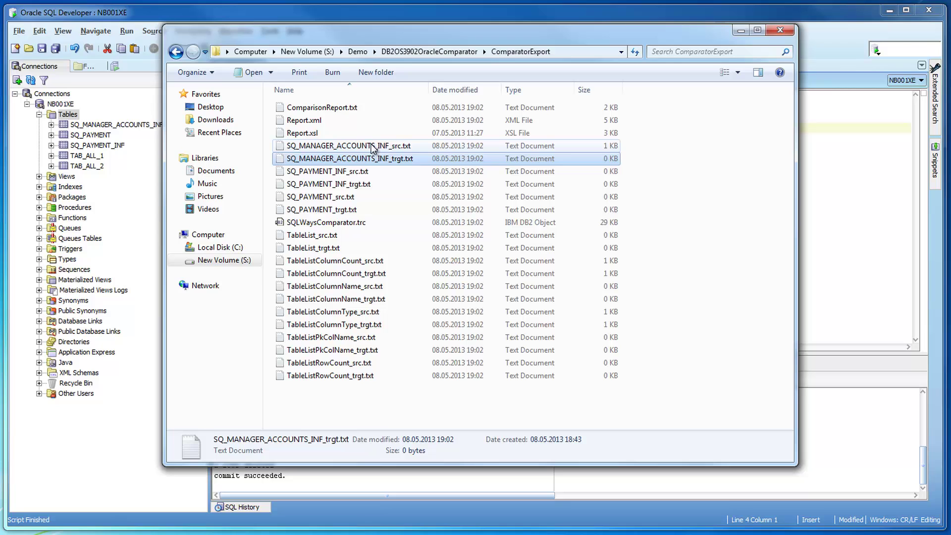
{"action": "left_click", "coordinate": [315, 121]}
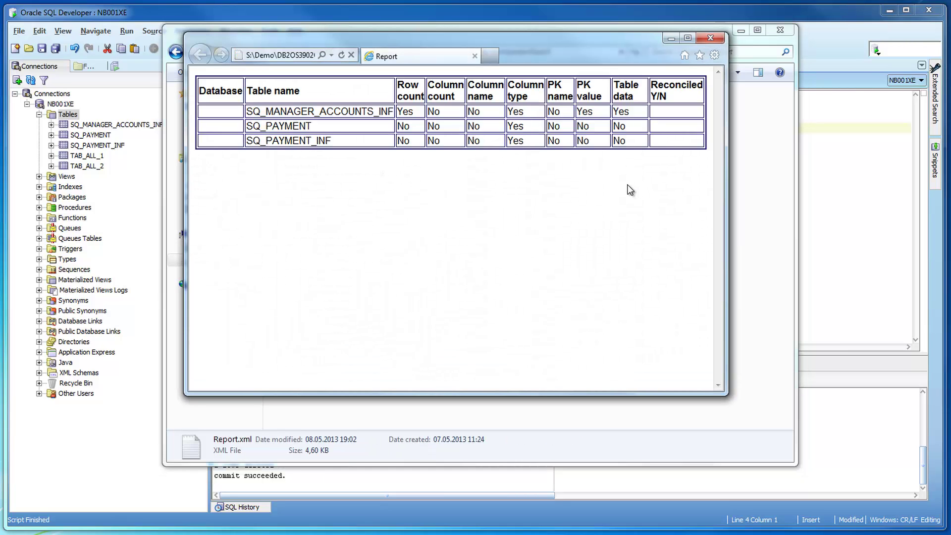
Examine the row count, PK value and table data entries for SQ_MANAGER_ACCOUNTS_INF in the report and close it.
{"action": "double_click", "coordinate": [405, 113]}
{"action": "left_click_drag", "start_coordinate": [596, 114], "coordinate": [582, 114]}
{"action": "left_click_drag", "start_coordinate": [641, 114], "coordinate": [615, 123]}
{"action": "left_click", "coordinate": [346, 73]}
{"action": "left_click", "coordinate": [710, 37]}
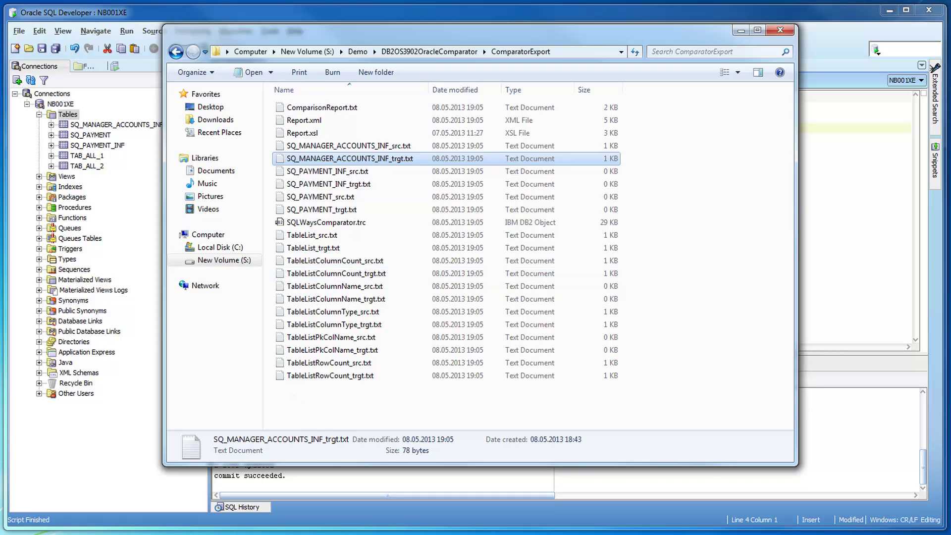
Switch to the SQLWaysComparator wizard, close the ComparatorExport folder, and try to close Oracle SQL Developer, cancelling the save request.
{"action": "key", "text": "alt+Tab"}
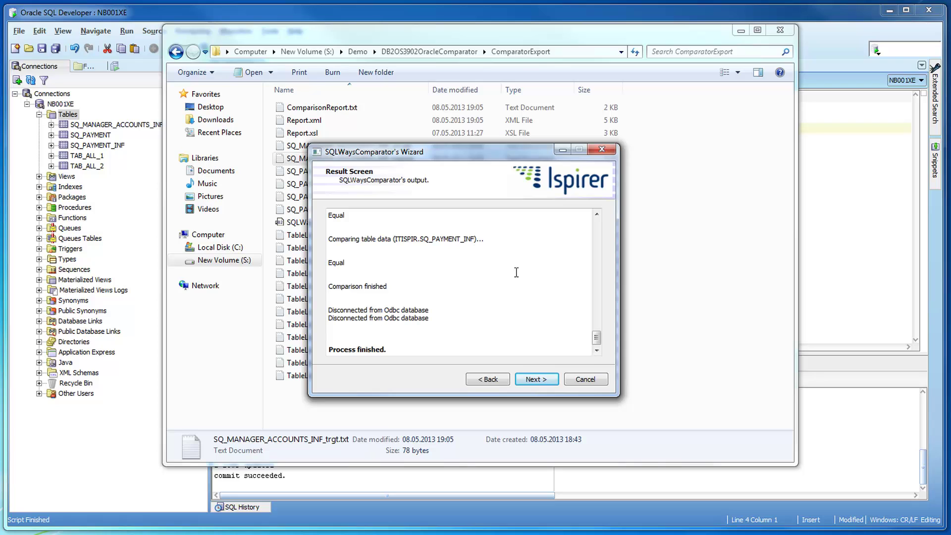
{"action": "left_click", "coordinate": [776, 31]}
{"action": "left_click", "coordinate": [928, 10]}
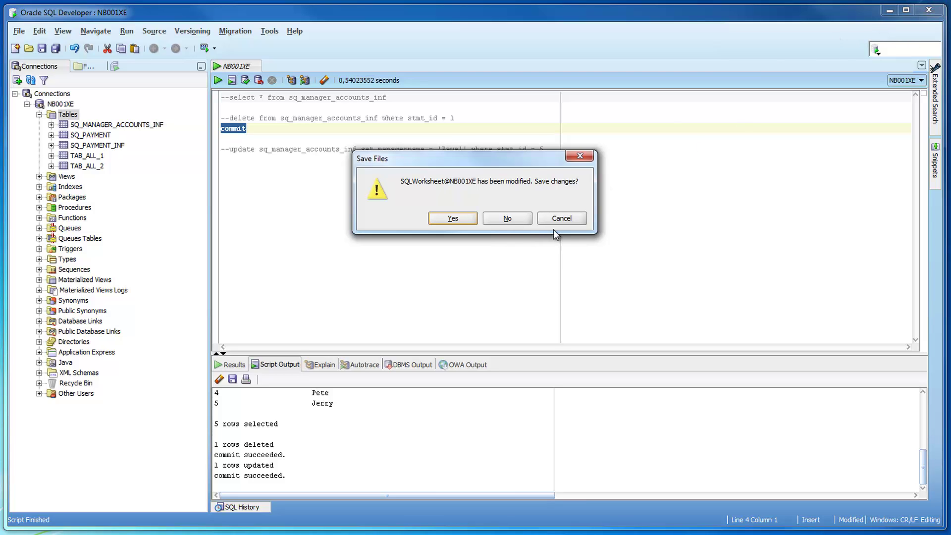
{"action": "key", "text": "Escape"}
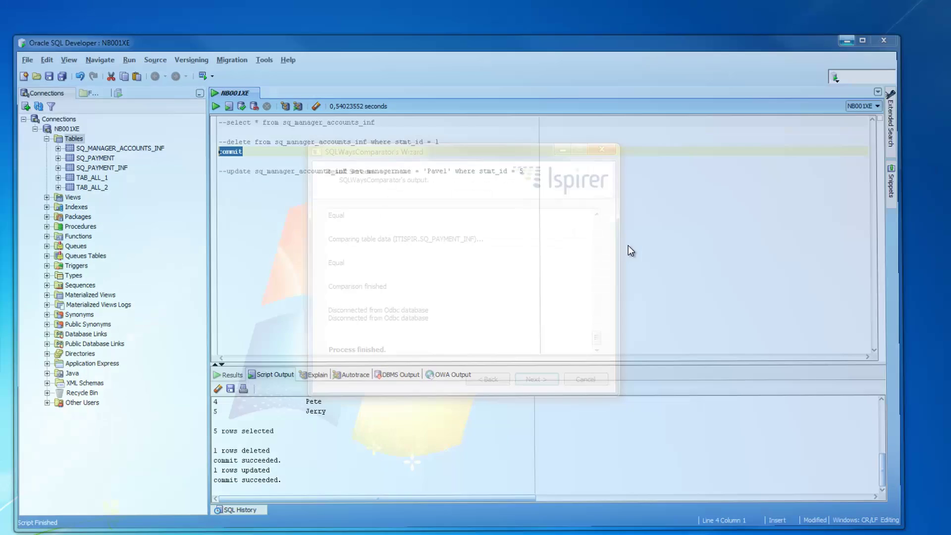